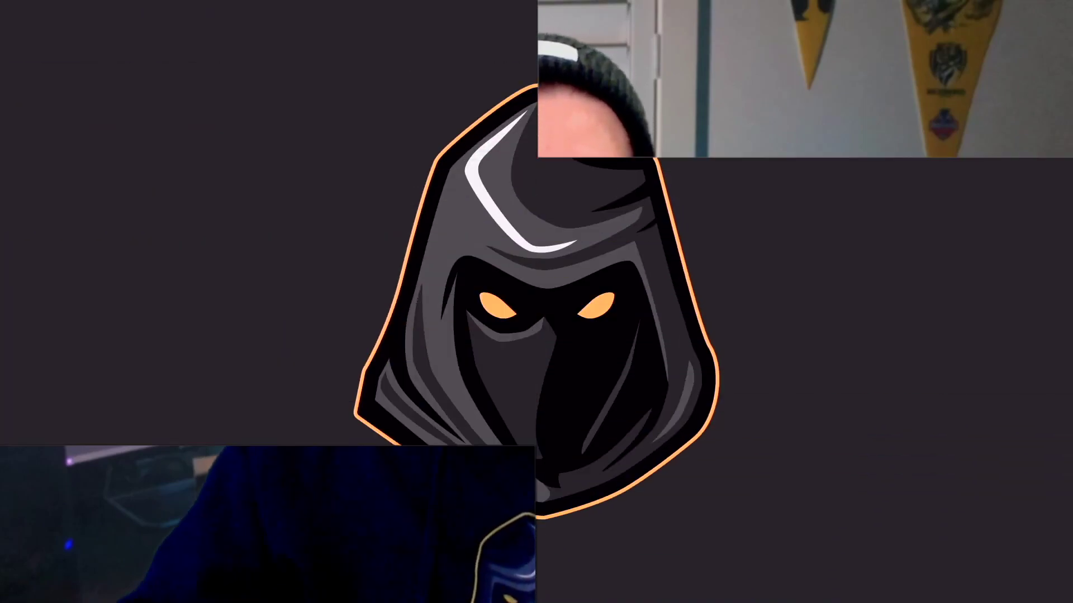
- Load photopea.com in the Chrome address bar
{"action": "type", "text": "pho"}
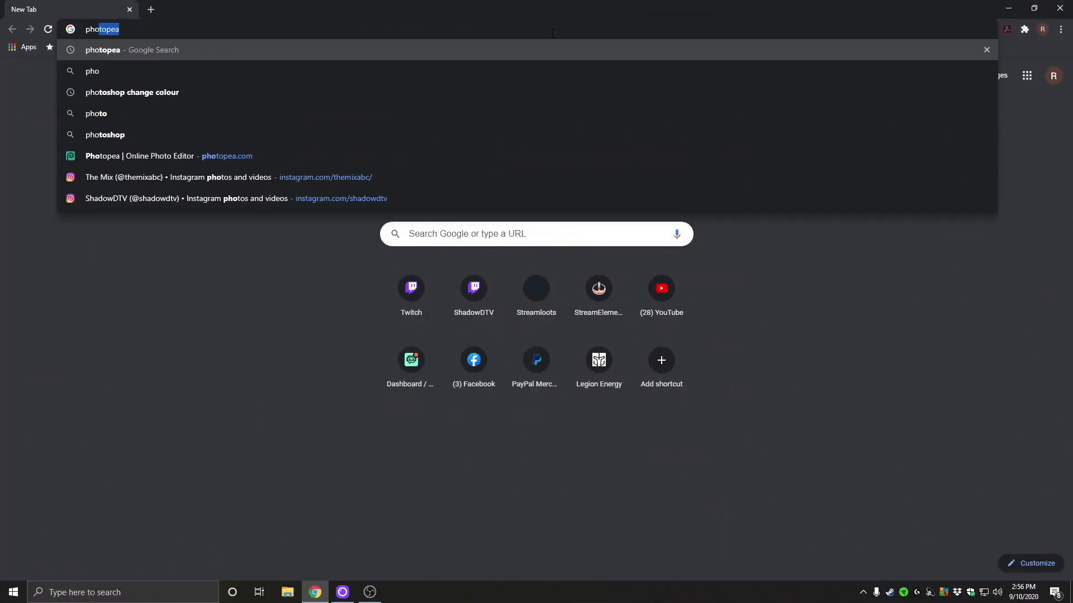
{"action": "type", "text": "topea.com"}
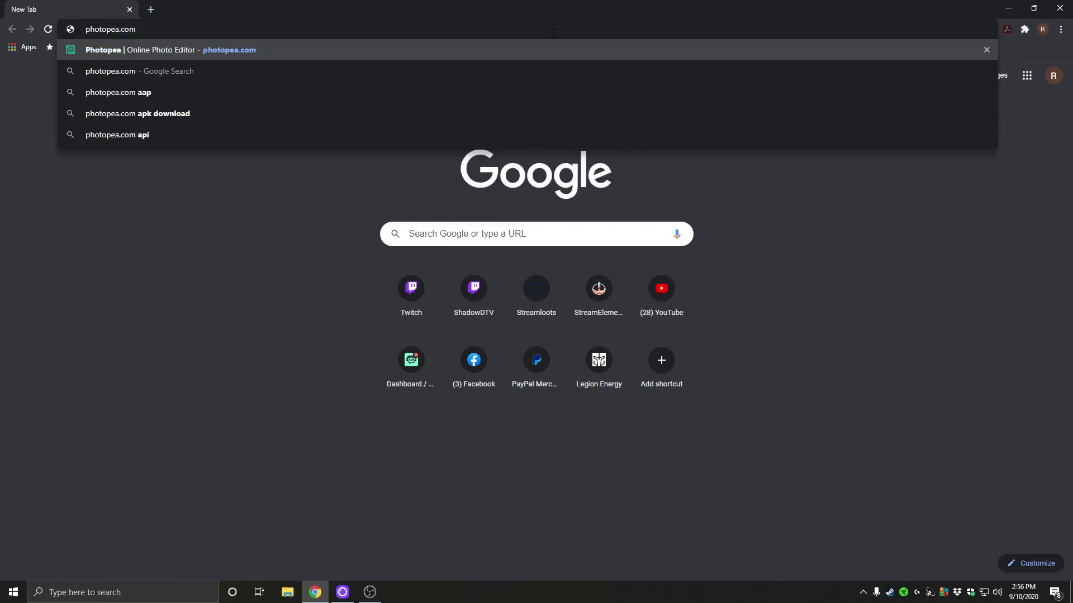
{"action": "key", "text": "Return"}
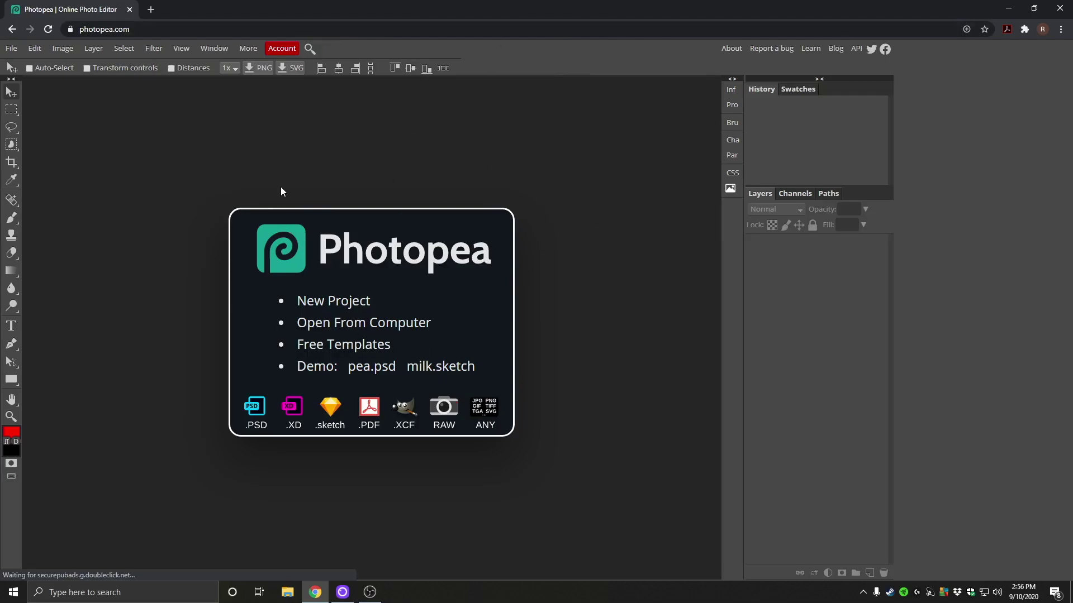
- Open Intermission.psd from the Overlay Pack's PSD Files folder
{"action": "left_click", "coordinate": [8, 49]}
{"action": "left_click", "coordinate": [25, 79]}
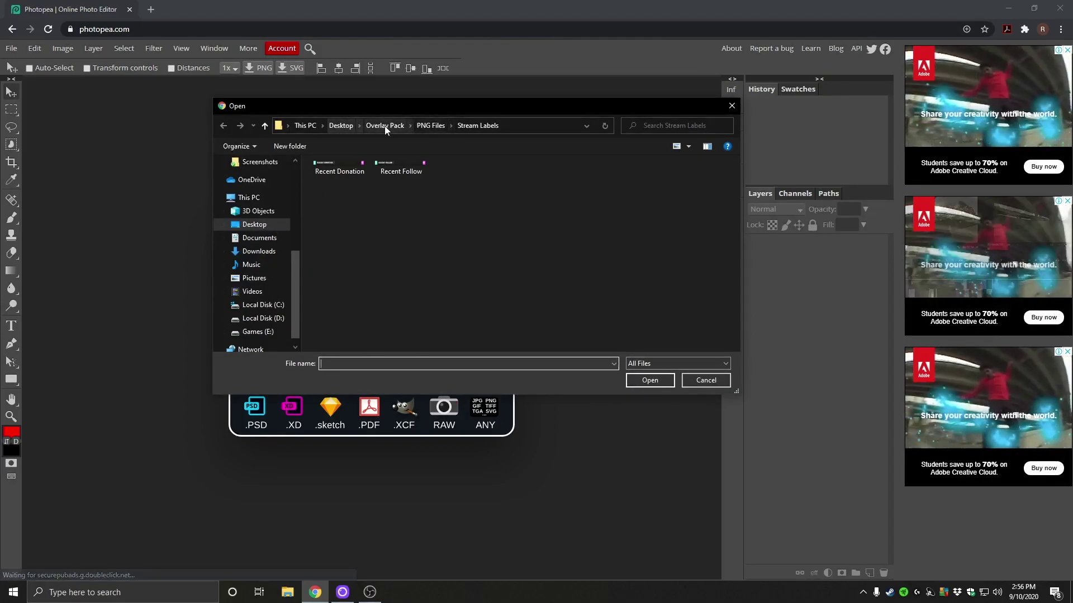
{"action": "left_click", "coordinate": [384, 126]}
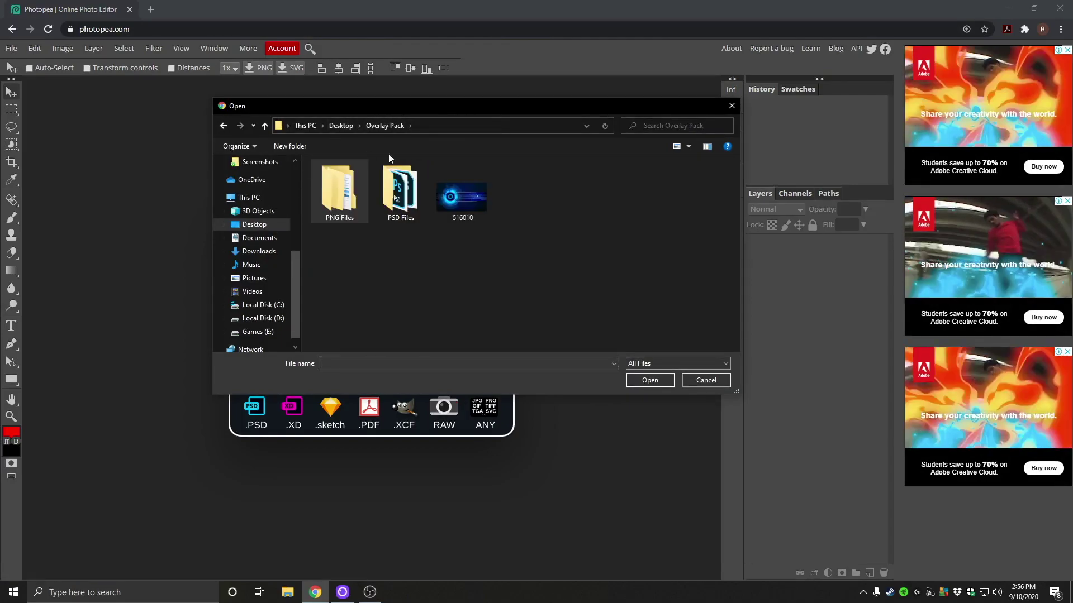
{"action": "double_click", "coordinate": [400, 197]}
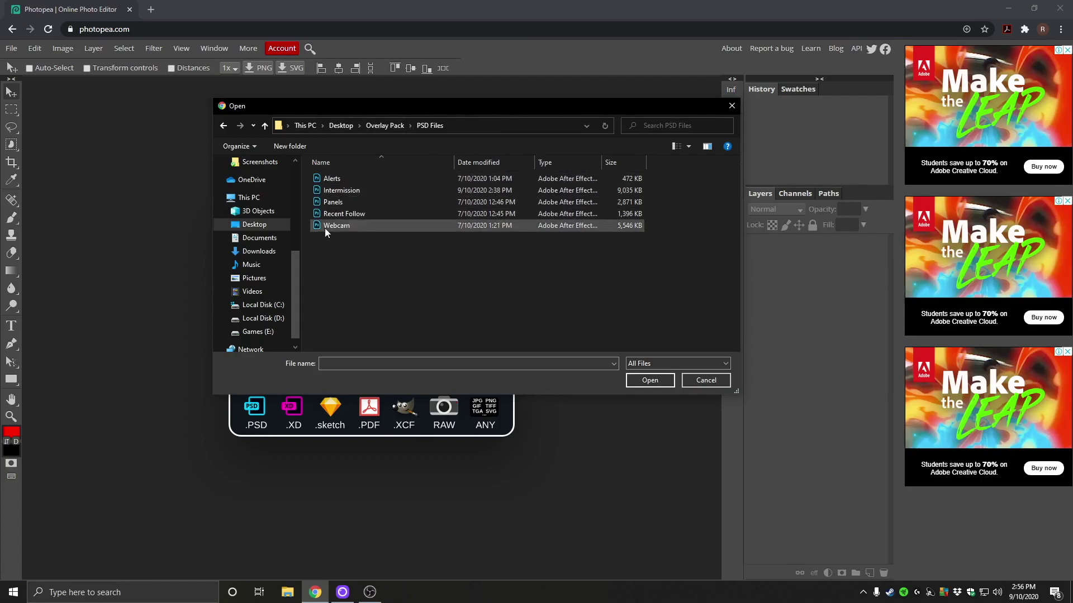
{"action": "double_click", "coordinate": [347, 192]}
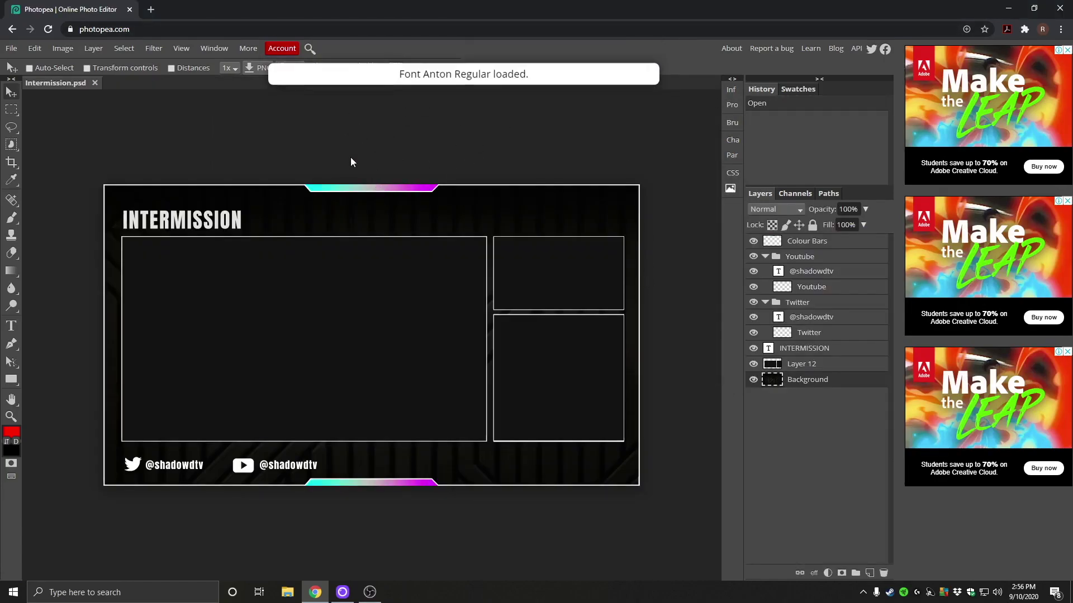
- Retype the INTERMISSION heading as JUST CHATTING and nudge it slightly right
{"action": "left_click", "coordinate": [11, 325]}
{"action": "left_click", "coordinate": [194, 223]}
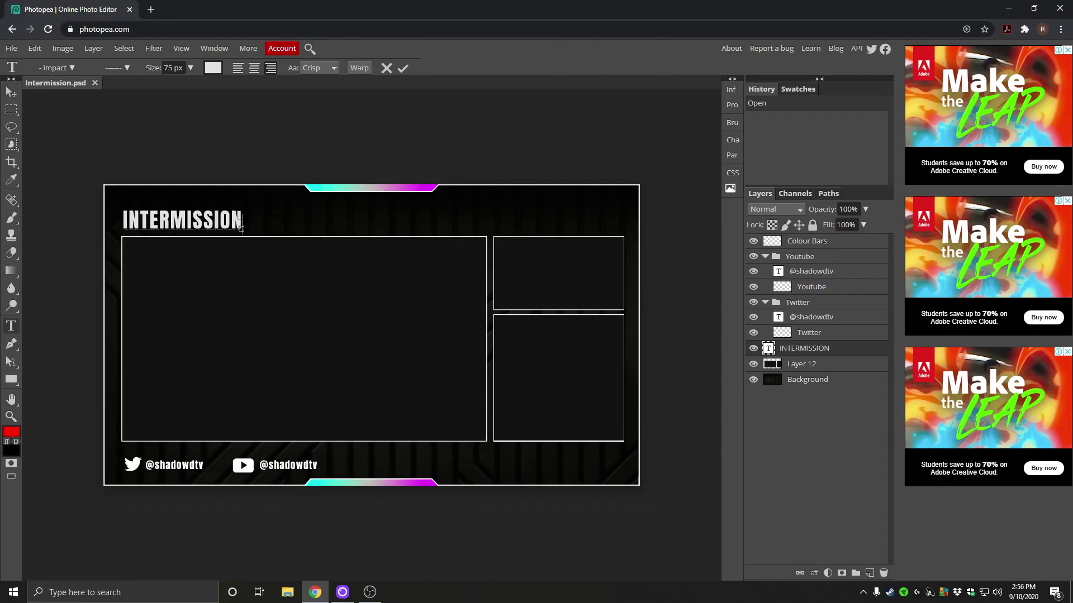
{"action": "left_click_drag", "start_coordinate": [241, 223], "coordinate": [95, 225]}
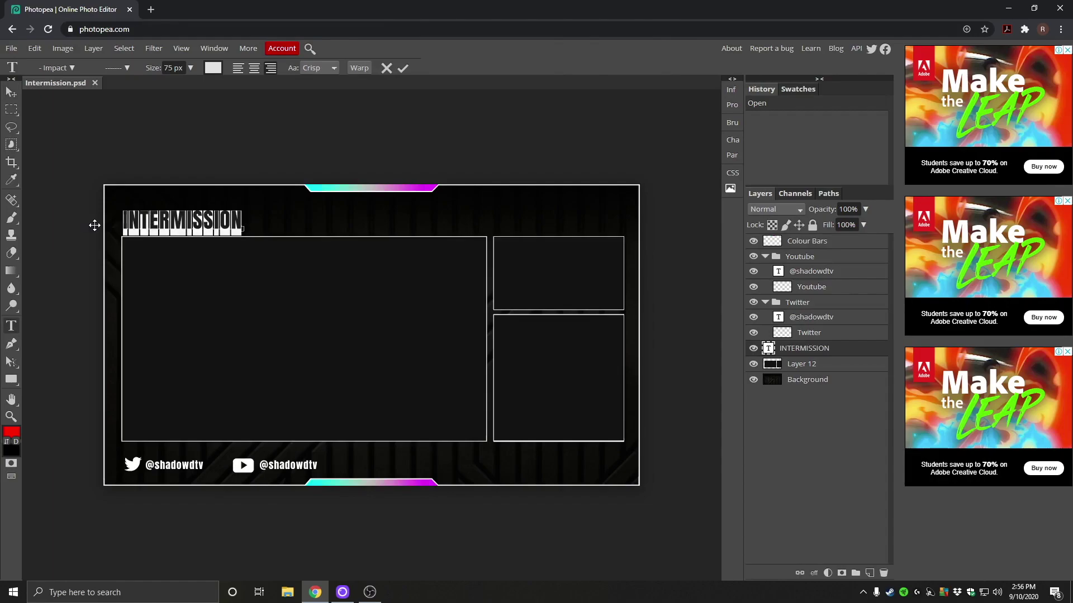
{"action": "left_click", "coordinate": [13, 327]}
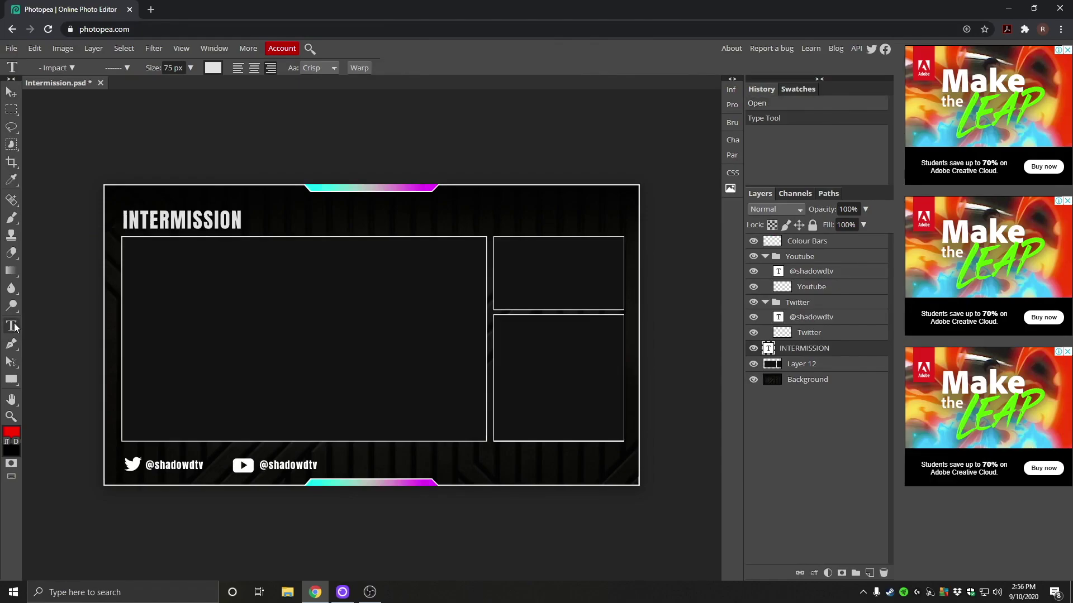
{"action": "left_click_drag", "start_coordinate": [238, 221], "coordinate": [108, 221]}
{"action": "type", "text": "JUSR C"}
{"action": "key", "text": "BackSpace"}
{"action": "key", "text": "BackSpace"}
{"action": "key", "text": "BackSpace"}
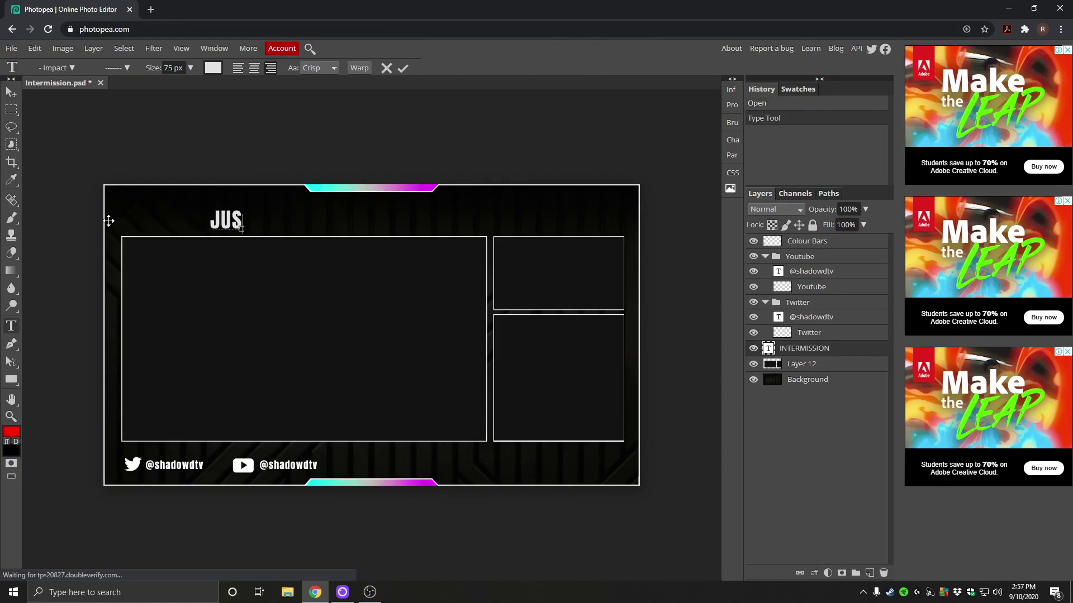
{"action": "type", "text": "T CHATTING"}
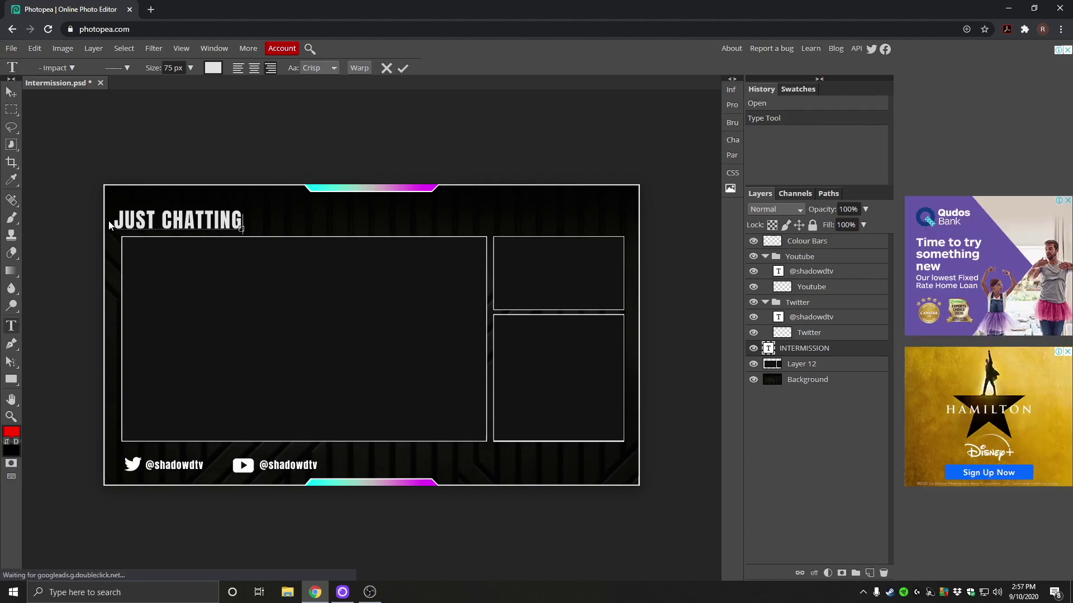
{"action": "key", "text": "Escape"}
{"action": "key", "text": "v"}
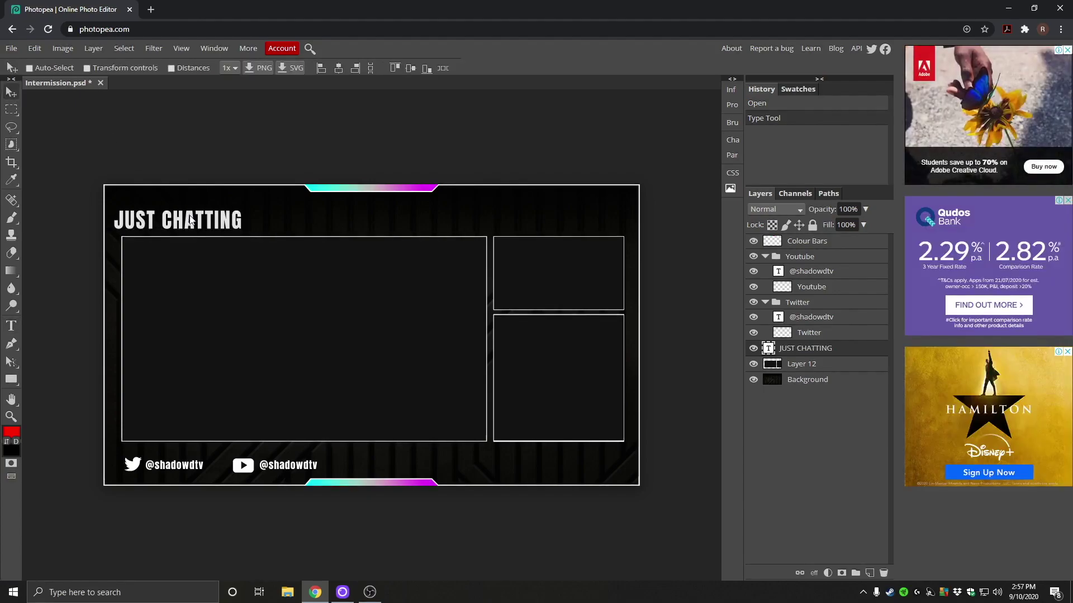
{"action": "left_click_drag", "start_coordinate": [191, 219], "coordinate": [196, 219]}
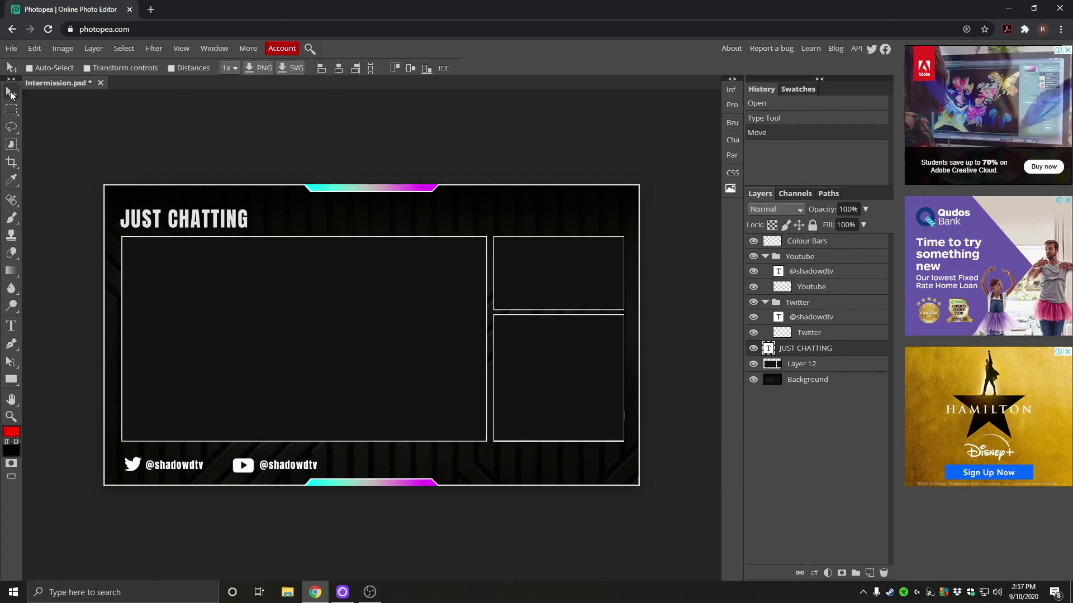
{"action": "left_click_drag", "start_coordinate": [187, 221], "coordinate": [189, 223]}
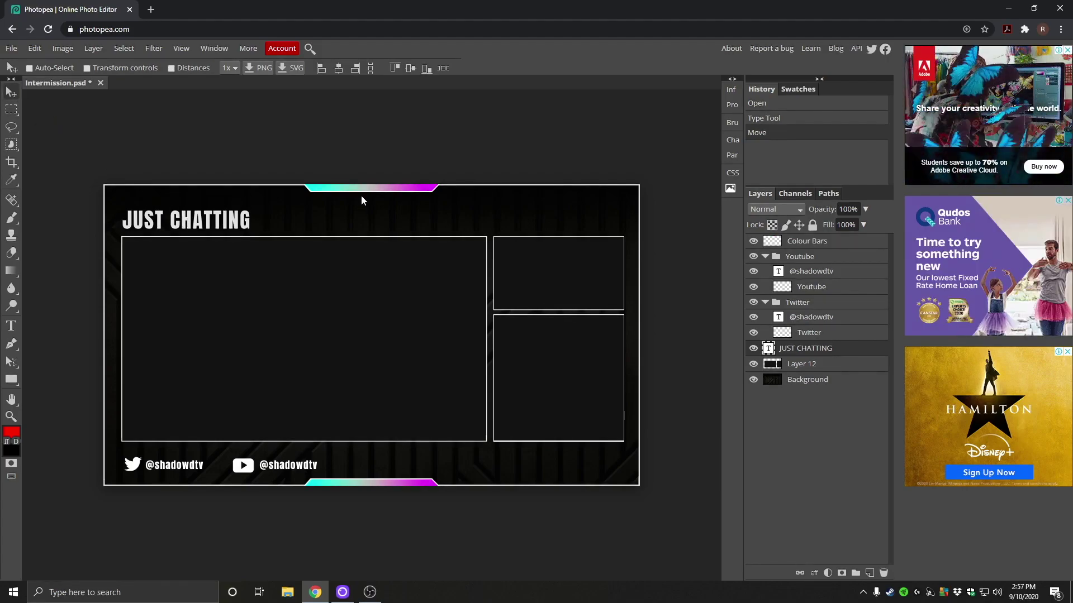
- Collapse the Youtube and Twitter layer groups
{"action": "left_click", "coordinate": [766, 302]}
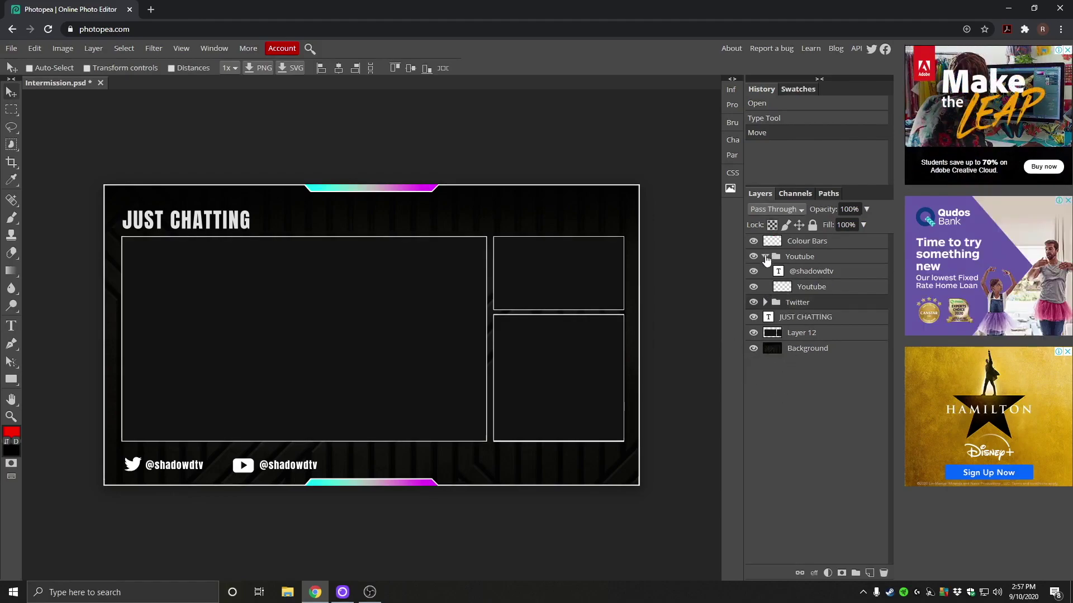
{"action": "left_click", "coordinate": [765, 256]}
{"action": "left_click", "coordinate": [788, 272]}
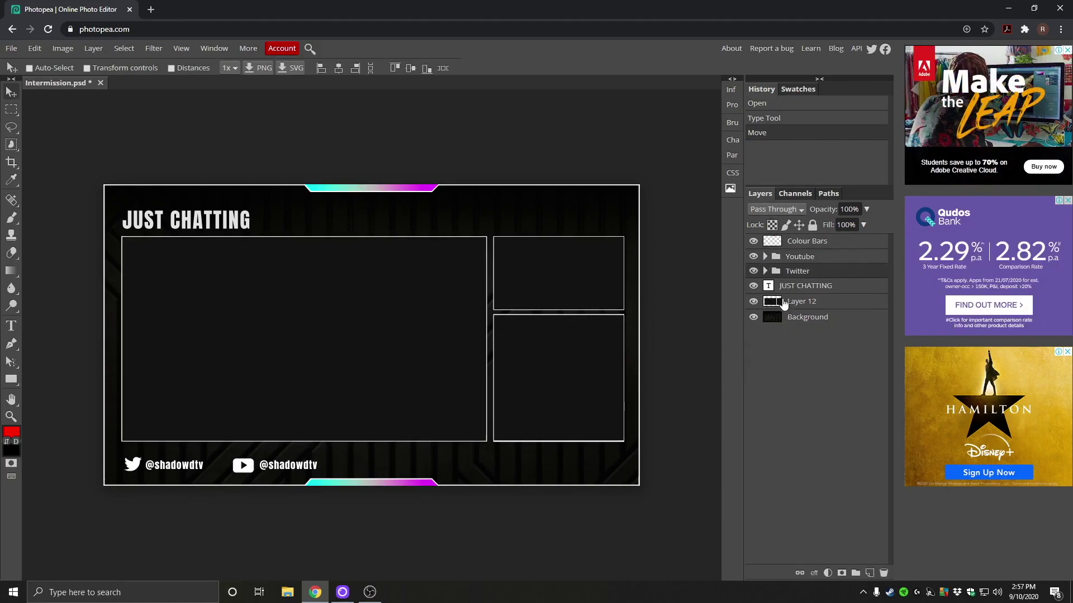
- Toggle the Background and Layer 12 box frames off and on to inspect them
{"action": "left_click", "coordinate": [764, 322]}
{"action": "left_click", "coordinate": [753, 319]}
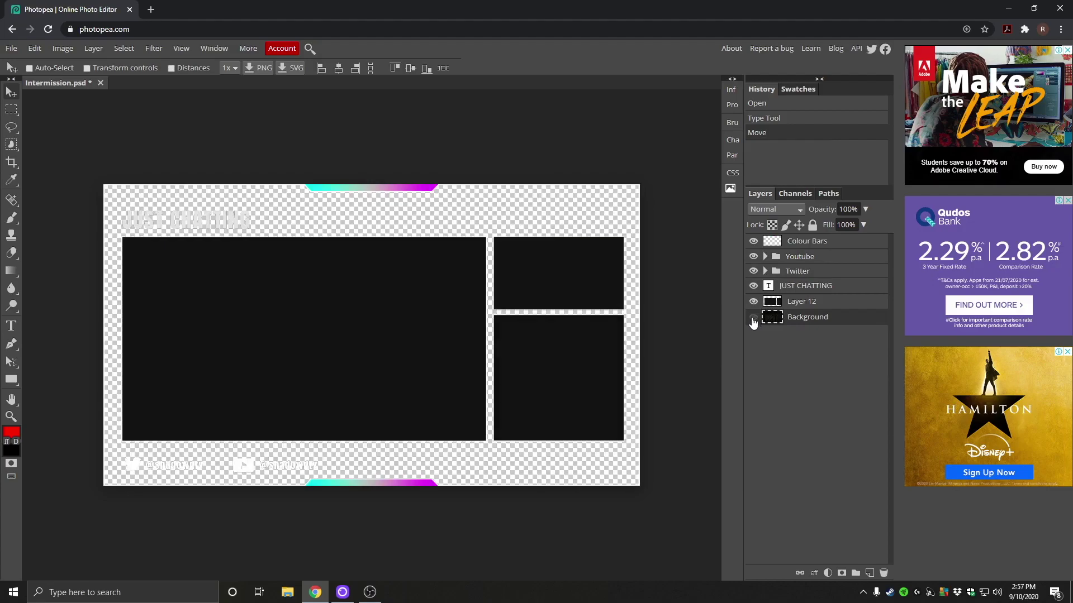
{"action": "left_click", "coordinate": [753, 319]}
{"action": "left_click", "coordinate": [753, 317]}
{"action": "left_click", "coordinate": [753, 317]}
{"action": "left_click", "coordinate": [753, 302]}
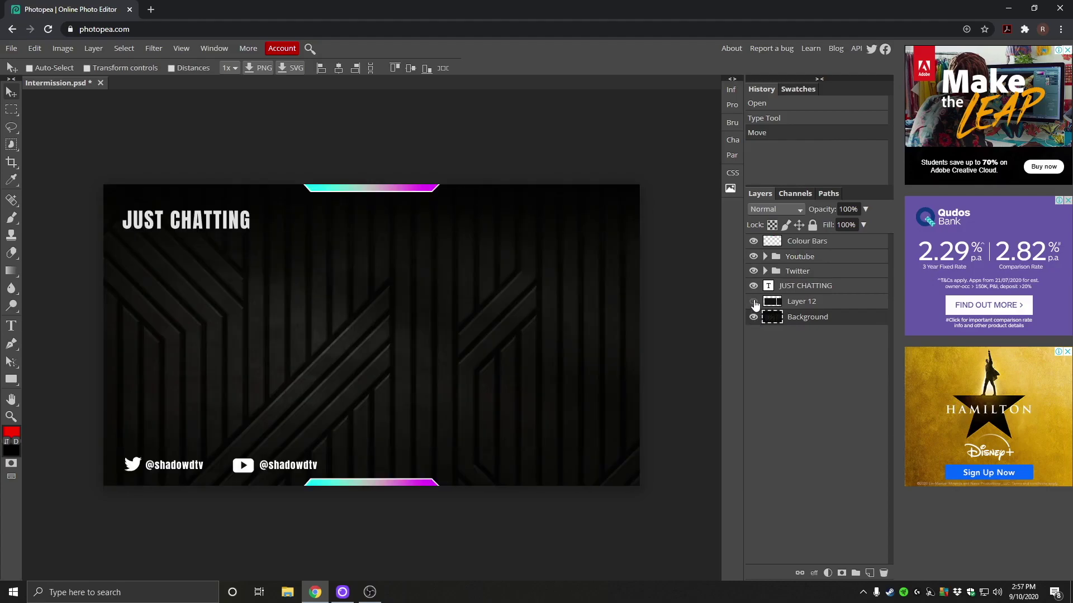
{"action": "left_click", "coordinate": [754, 302]}
{"action": "left_click", "coordinate": [753, 302]}
{"action": "left_click", "coordinate": [753, 302]}
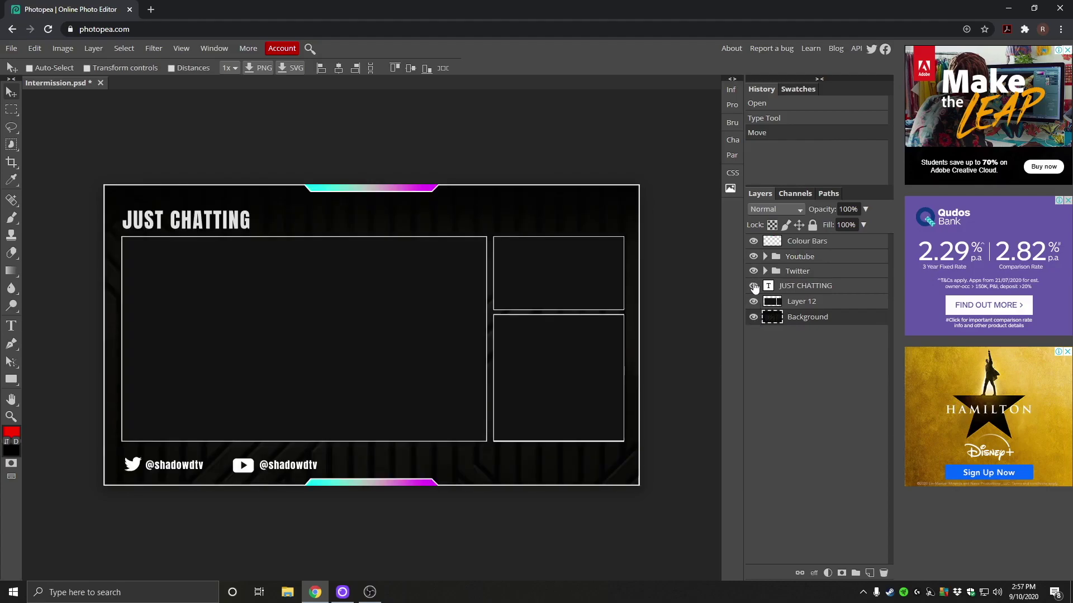
- Inspect the JUST CHATTING, Twitter, YouTube and Colour Bars layers, then select Colour Bars
{"action": "left_click", "coordinate": [753, 286]}
{"action": "left_click", "coordinate": [754, 287]}
{"action": "left_click", "coordinate": [753, 271]}
{"action": "left_click", "coordinate": [753, 271]}
{"action": "left_click", "coordinate": [752, 257]}
{"action": "left_click", "coordinate": [753, 257]}
{"action": "left_click", "coordinate": [754, 242]}
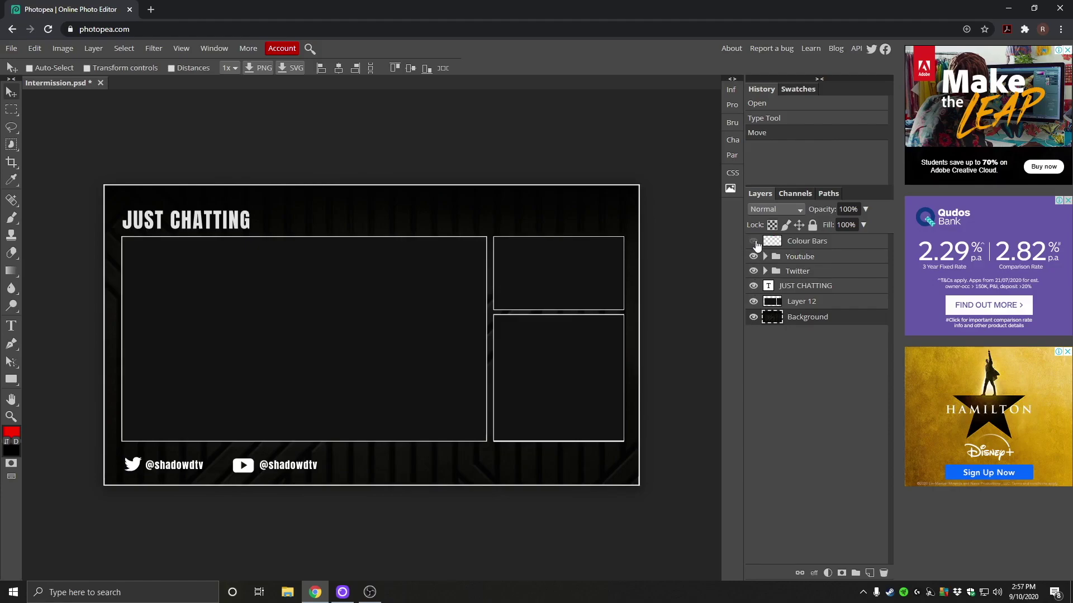
{"action": "left_click", "coordinate": [754, 242]}
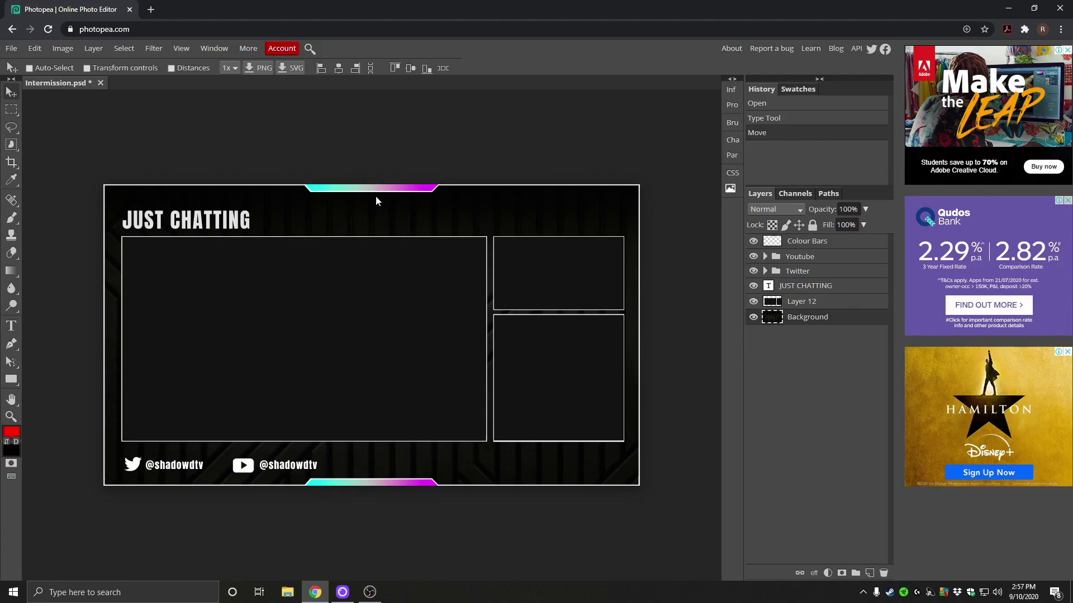
{"action": "left_click", "coordinate": [815, 242]}
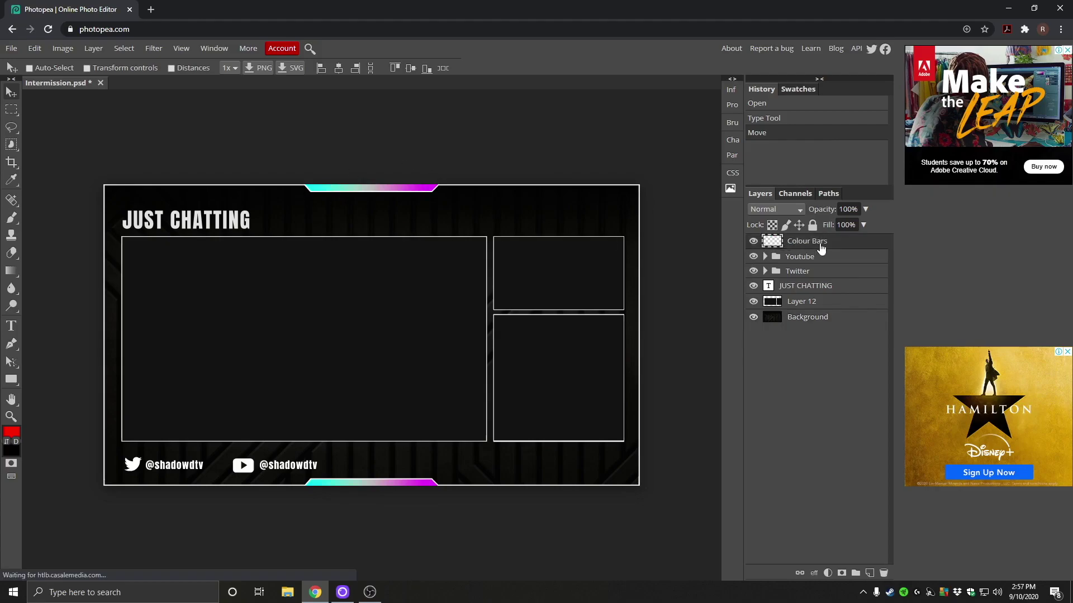
- Apply Hue/Saturation to Colour Bars with Hue 49 and Lightness 27 for a blue-red look
{"action": "left_click", "coordinate": [62, 48]}
{"action": "mouse_move", "coordinate": [111, 66]}
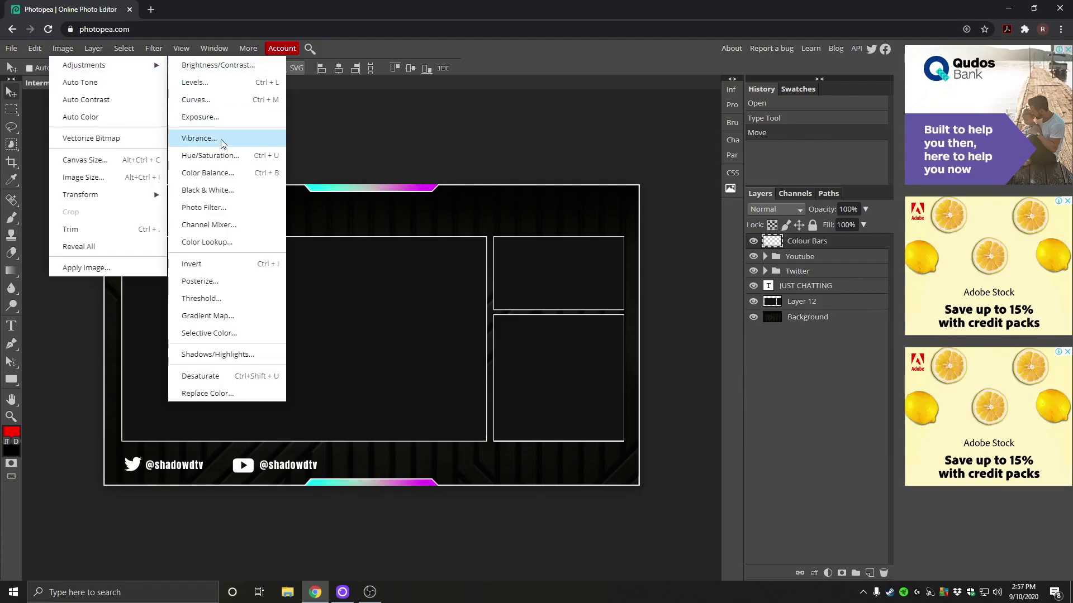
{"action": "left_click", "coordinate": [227, 157]}
{"action": "left_click_drag", "start_coordinate": [249, 129], "coordinate": [791, 83]}
{"action": "left_click_drag", "start_coordinate": [717, 139], "coordinate": [837, 169]}
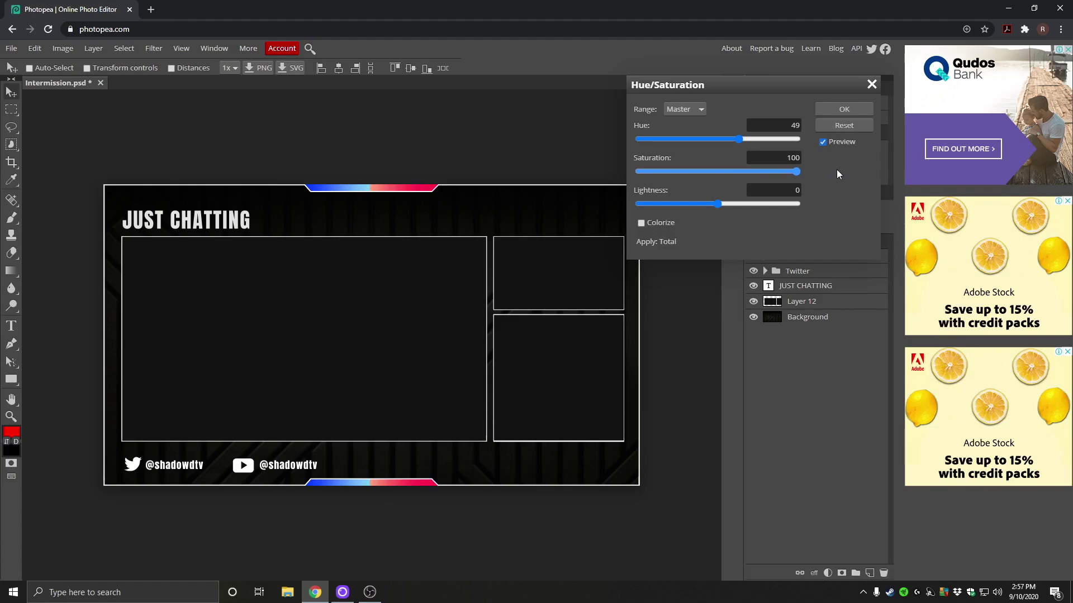
{"action": "left_click_drag", "start_coordinate": [756, 171], "coordinate": [603, 202]}
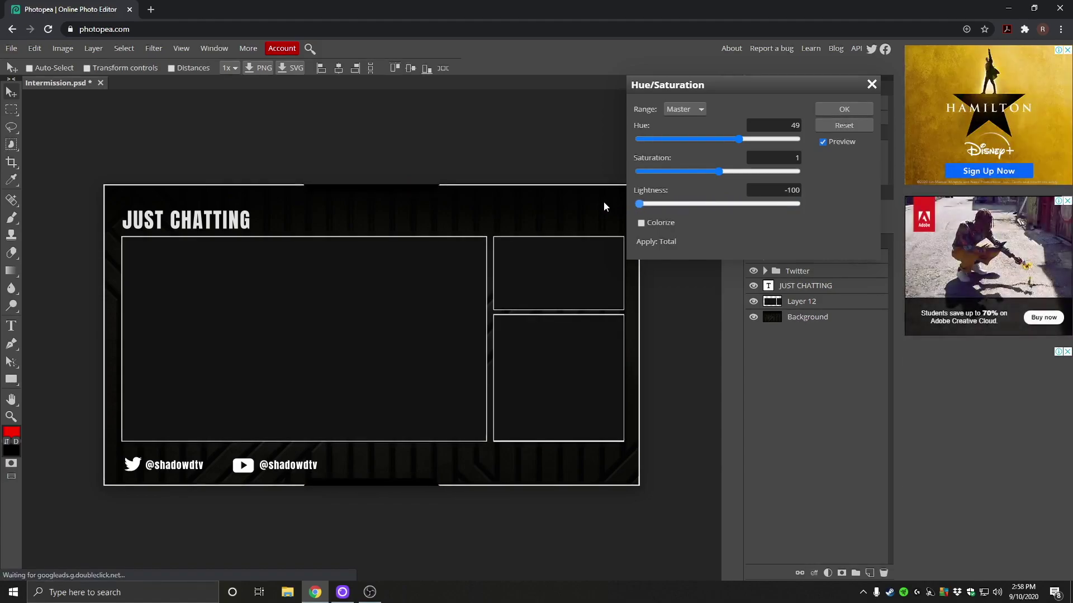
{"action": "left_click_drag", "start_coordinate": [677, 200], "coordinate": [740, 199]}
{"action": "left_click", "coordinate": [774, 190]}
{"action": "type", "text": "0"}
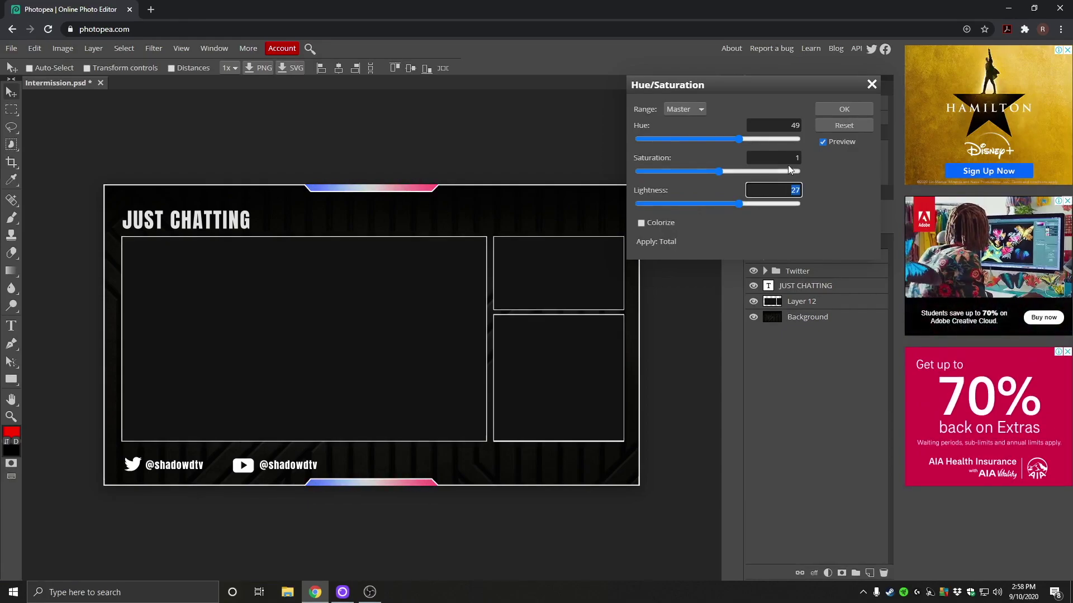
{"action": "key", "text": "shift+Tab"}
{"action": "left_click", "coordinate": [844, 109]}
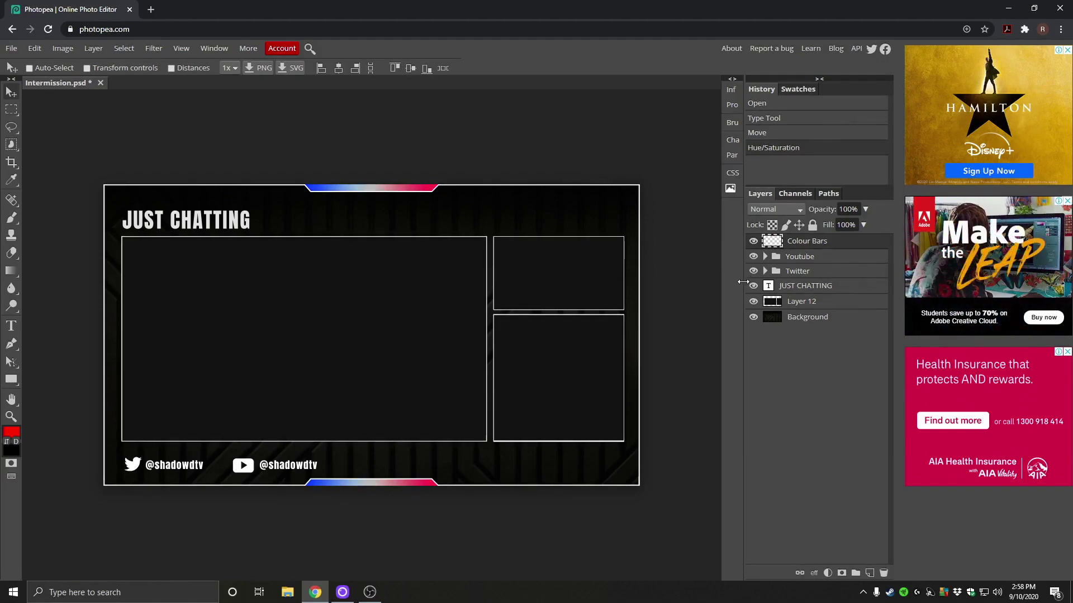
{"action": "left_click", "coordinate": [764, 272]}
{"action": "left_click", "coordinate": [816, 289]}
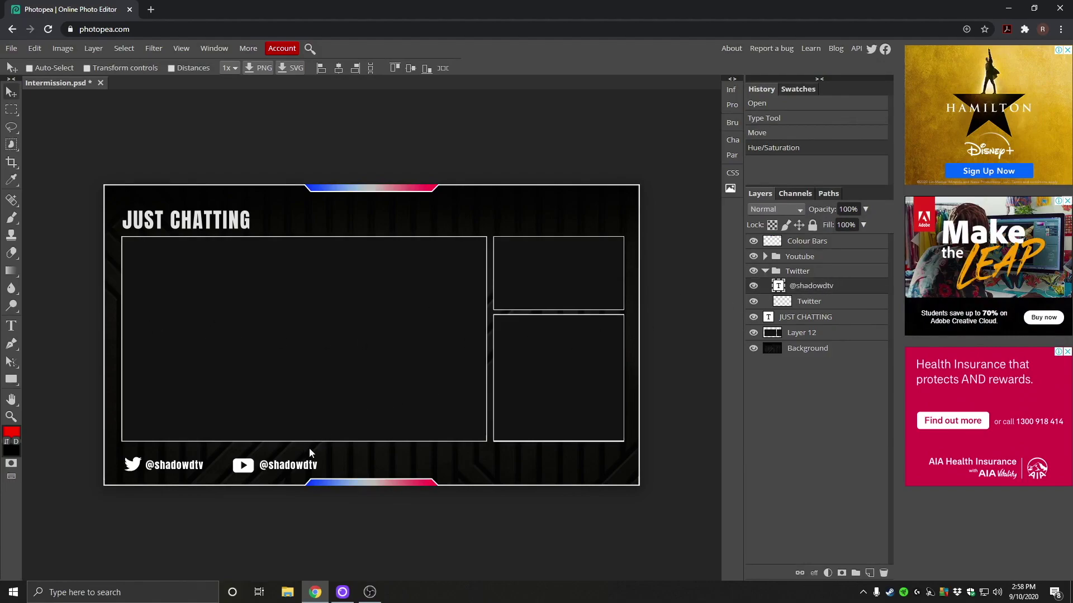
{"action": "left_click", "coordinate": [12, 326]}
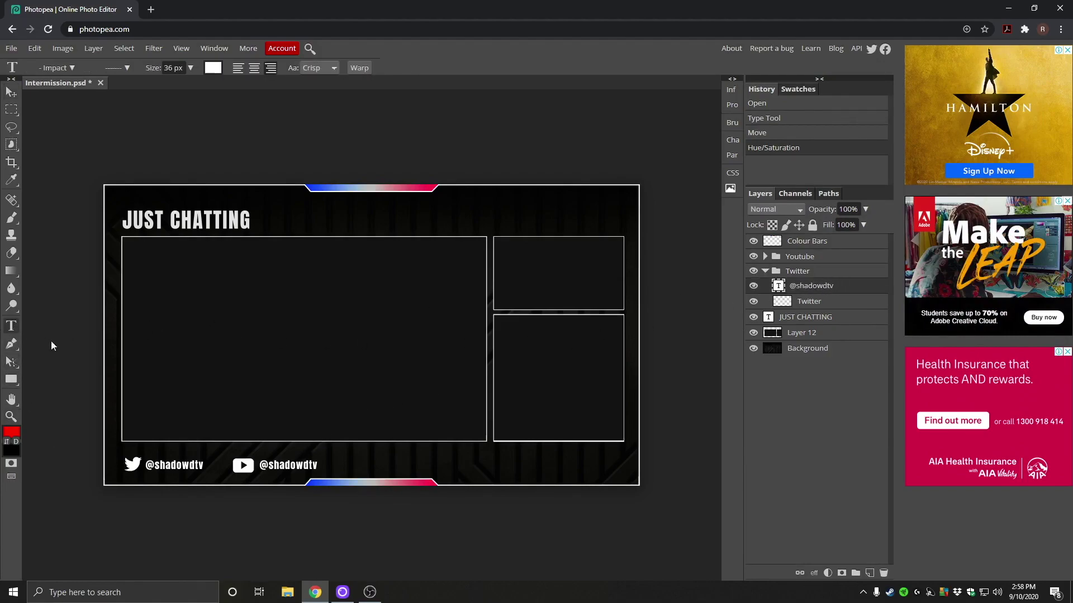
{"action": "left_click", "coordinate": [175, 465]}
{"action": "key", "text": "BackSpace"}
{"action": "key", "text": "BackSpace"}
{"action": "key", "text": "BackSpace"}
{"action": "key", "text": "BackSpace"}
{"action": "key", "text": "BackSpace"}
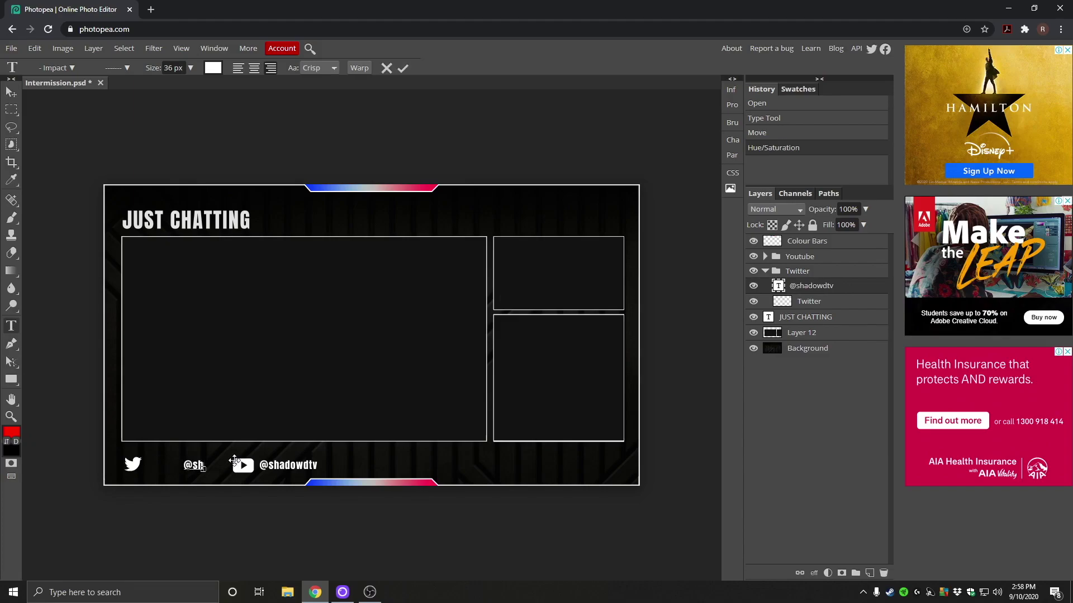
{"action": "type", "text": "hello"}
{"action": "left_click", "coordinate": [13, 89]}
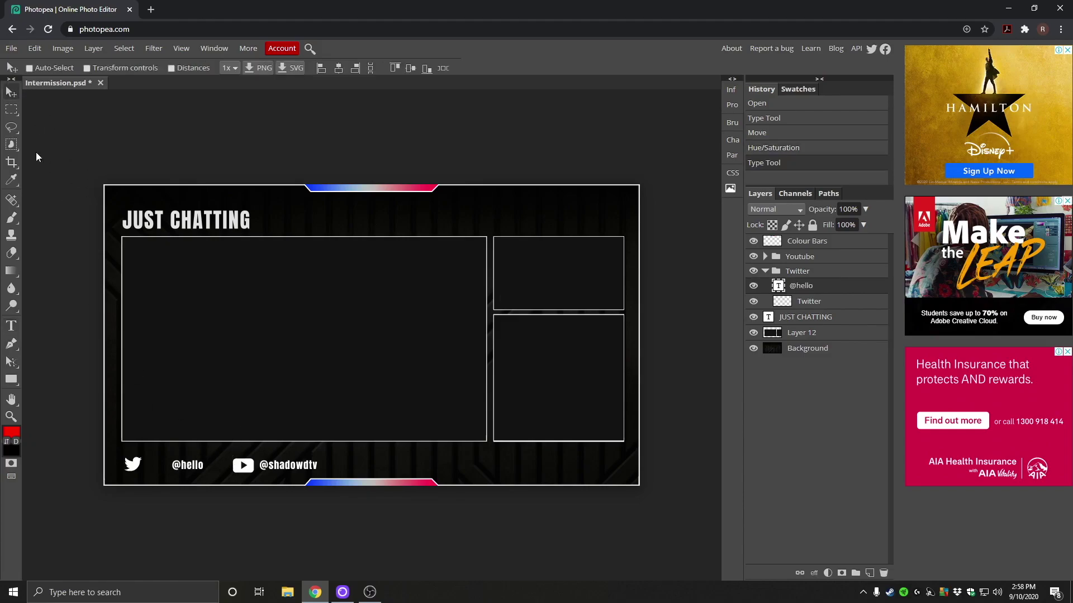
{"action": "left_click_drag", "start_coordinate": [186, 469], "coordinate": [165, 469]}
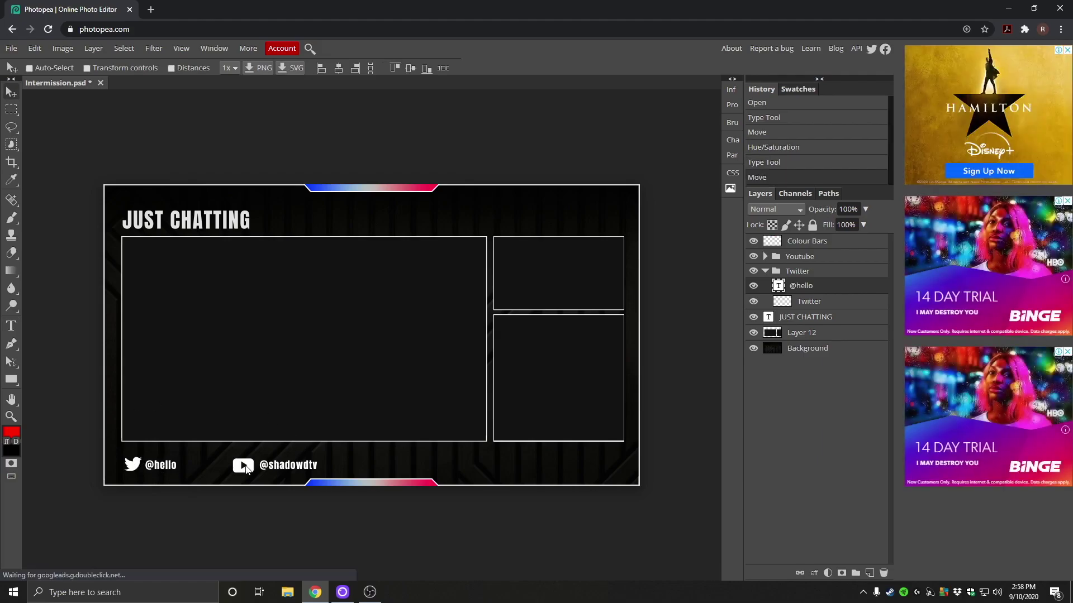
- Fill the Twitter bird icon red with the Paint Bucket Tool
{"action": "left_click", "coordinate": [823, 305]}
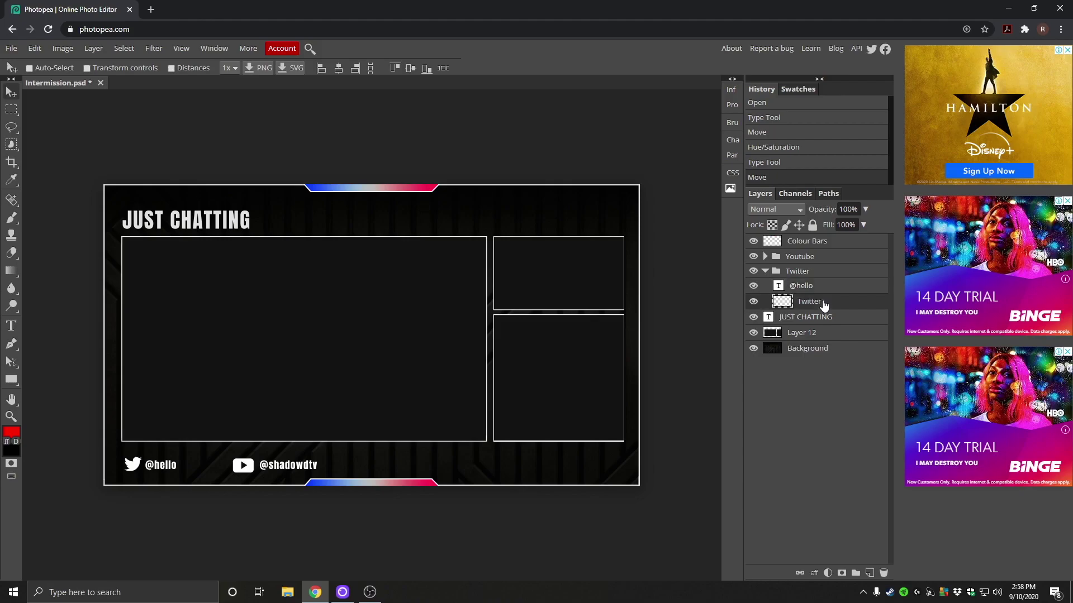
{"action": "left_click", "coordinate": [12, 273]}
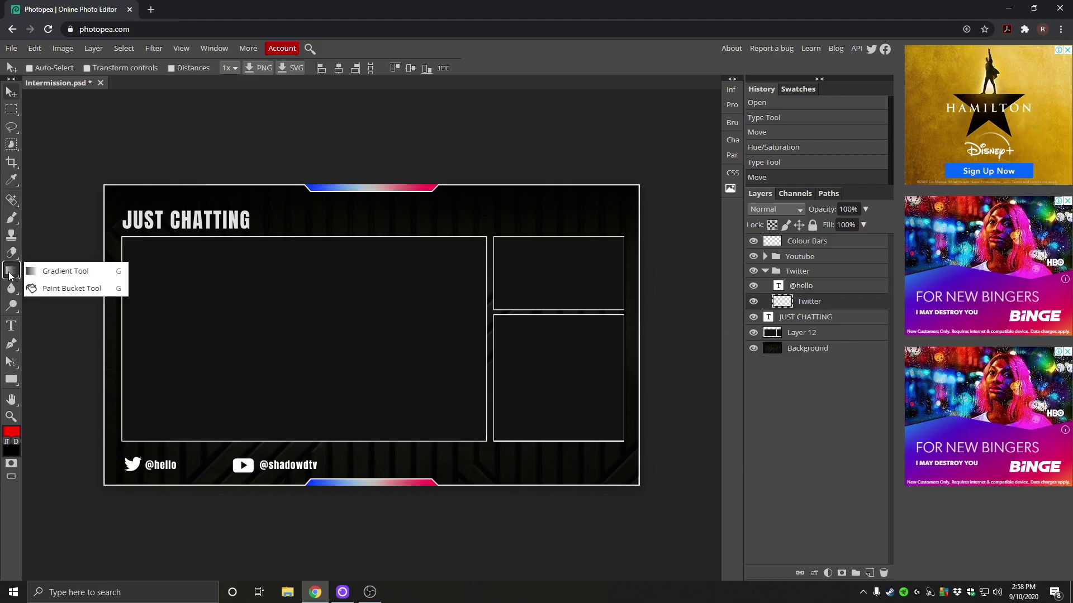
{"action": "left_click", "coordinate": [78, 288]}
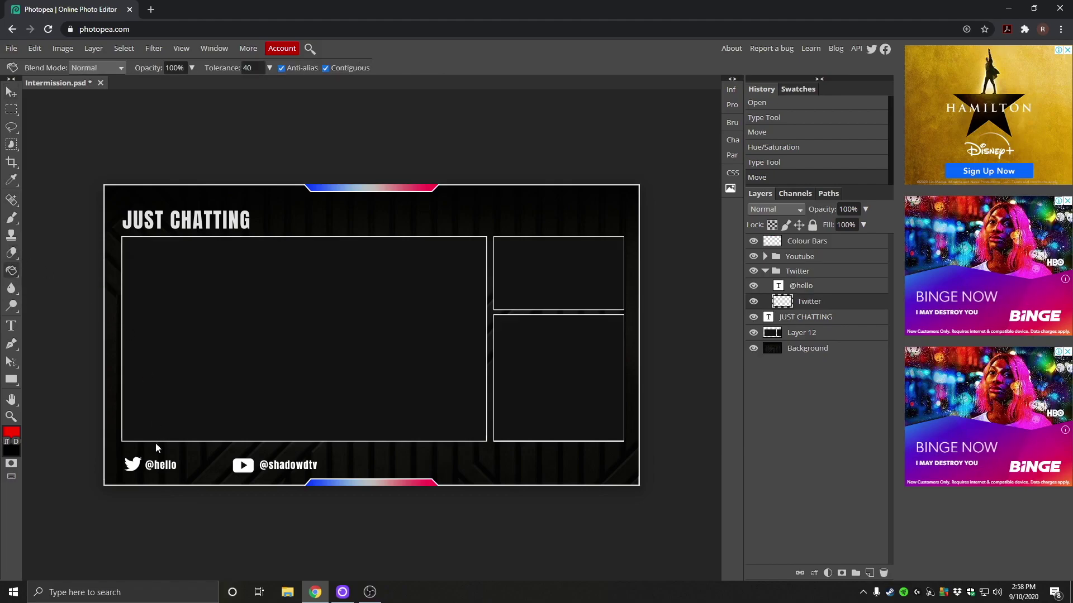
{"action": "left_click", "coordinate": [134, 470]}
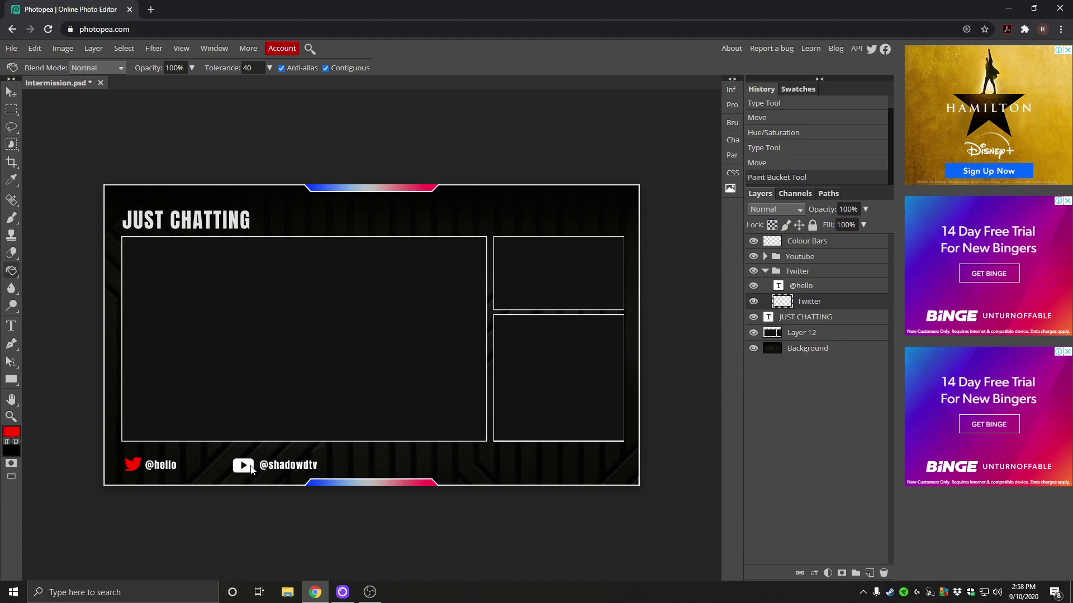
{"action": "key", "text": "ctrl+z"}
- Fill the YouTube icon red in the Youtube group
{"action": "left_click", "coordinate": [765, 271]}
{"action": "left_click", "coordinate": [765, 256]}
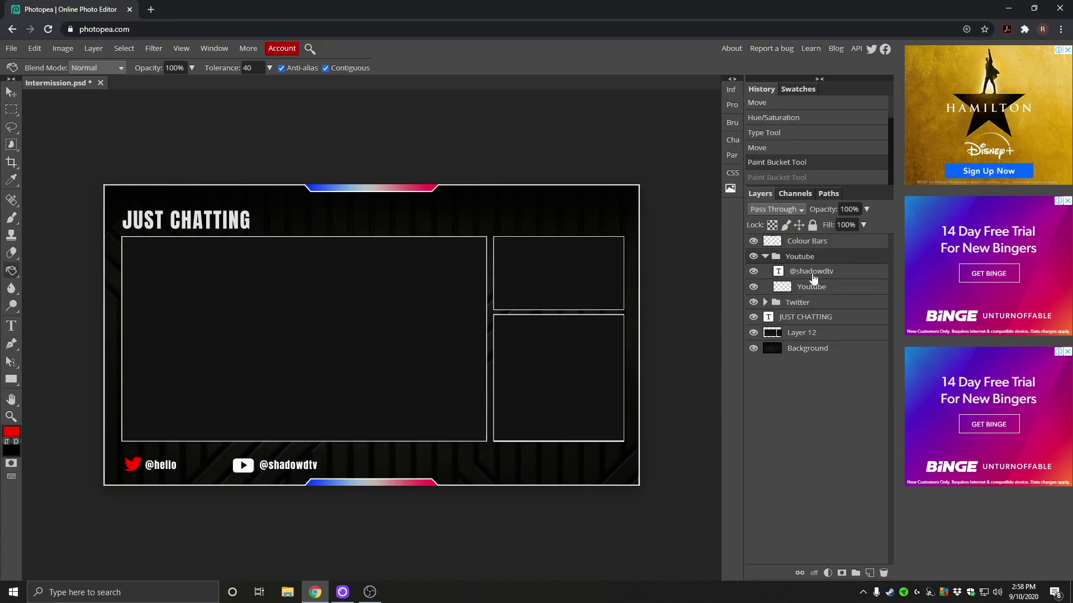
{"action": "left_click", "coordinate": [814, 289]}
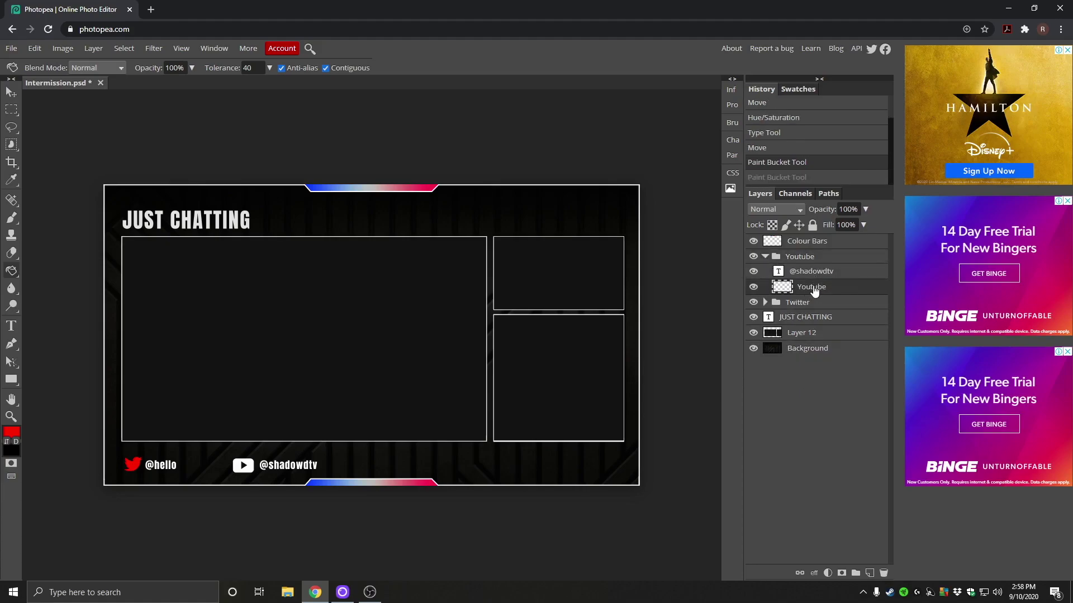
{"action": "left_click", "coordinate": [251, 473]}
{"action": "left_click", "coordinate": [799, 317]}
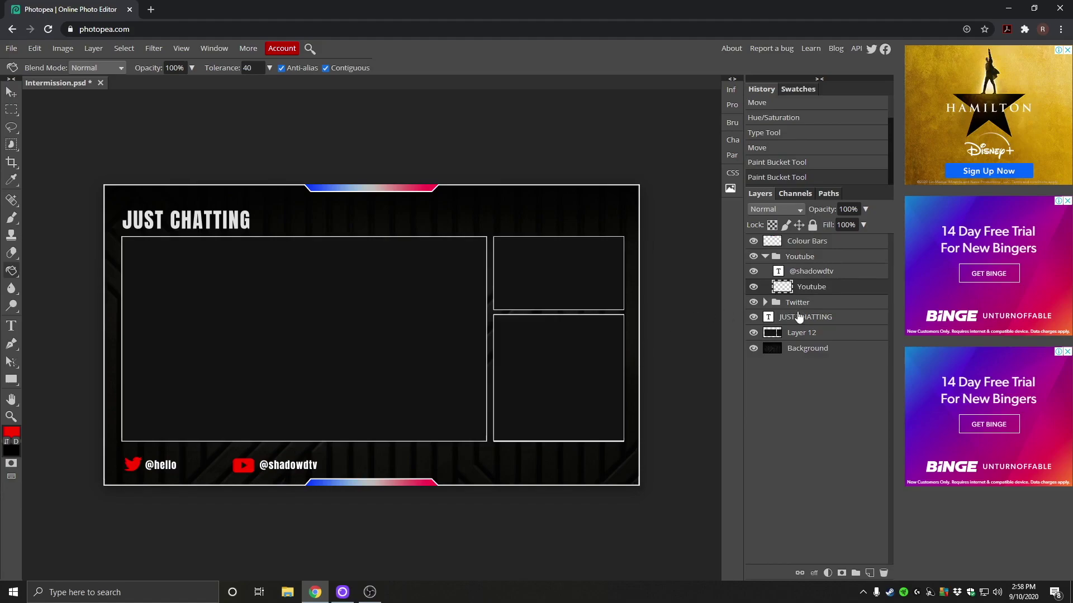
{"action": "key", "text": "t"}
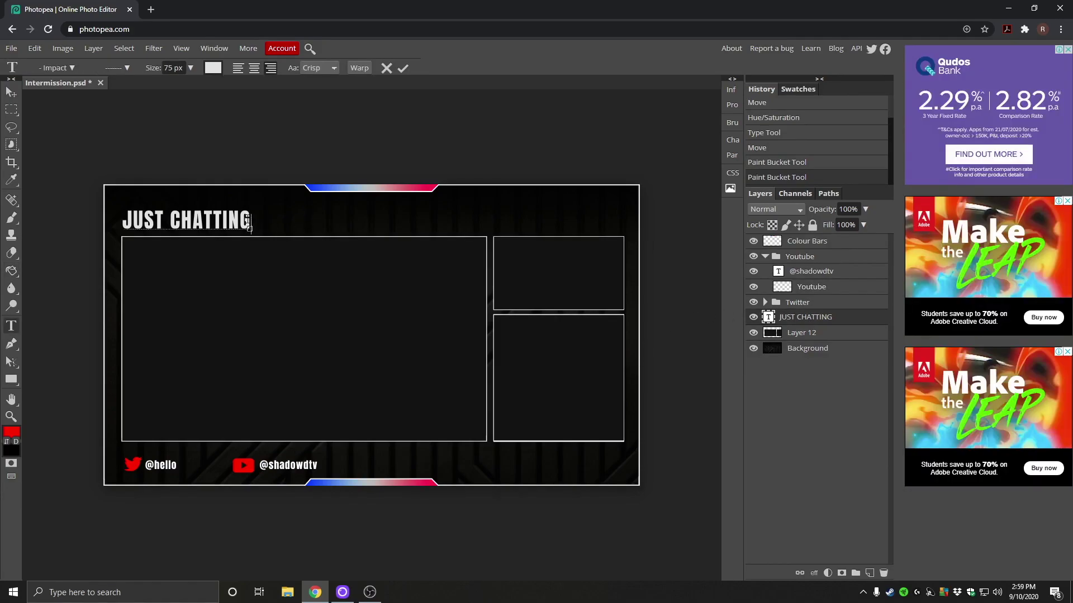
- Colour all the JUST CHATTING title text pure red (ff0000)
{"action": "left_click", "coordinate": [246, 223]}
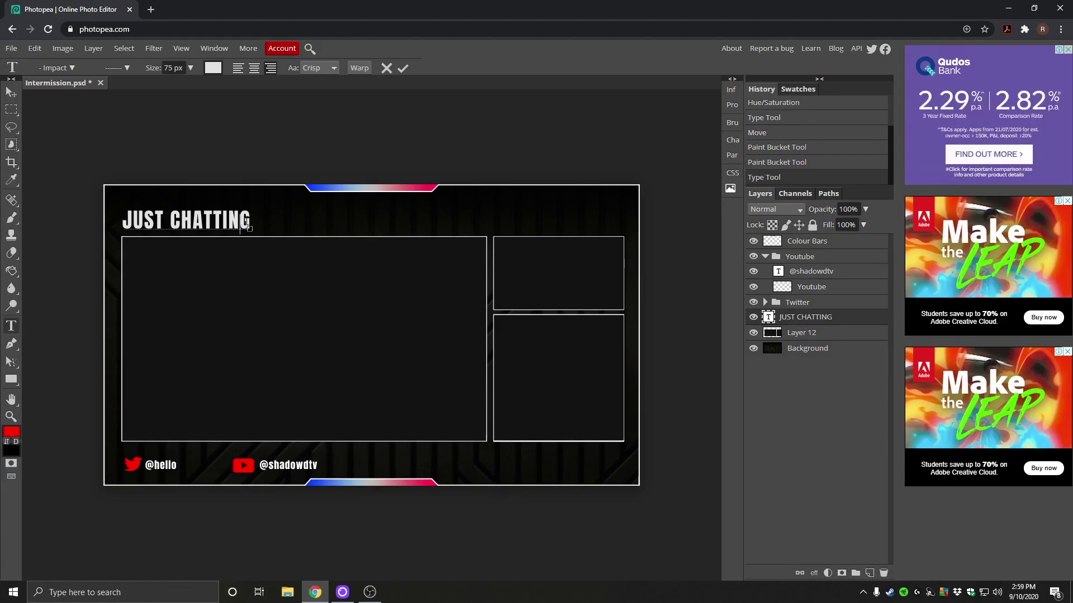
{"action": "key", "text": "ctrl+a"}
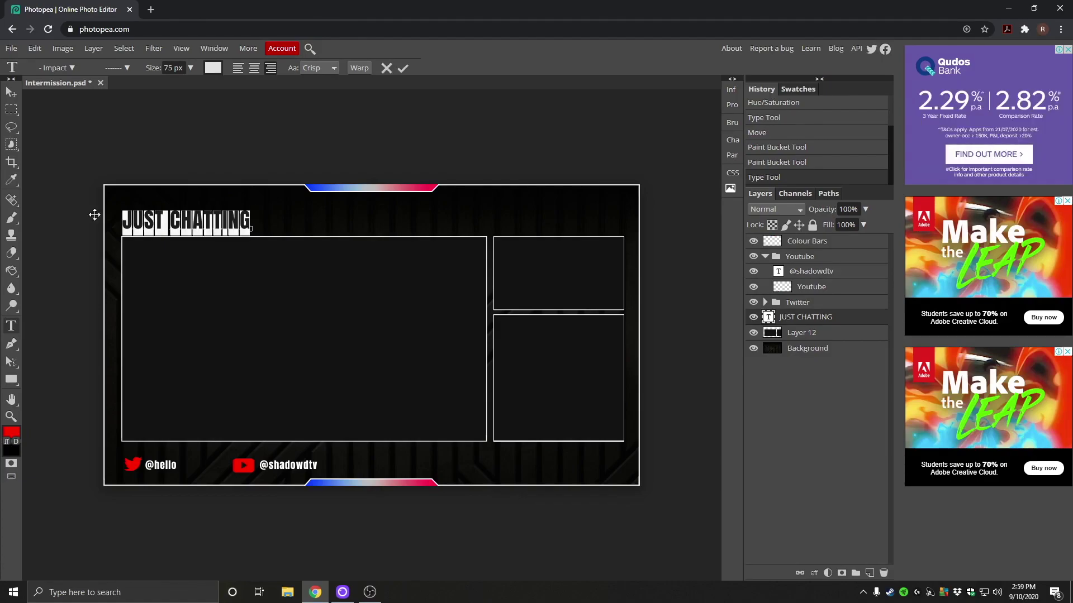
{"action": "left_click", "coordinate": [213, 68]}
{"action": "left_click_drag", "start_coordinate": [114, 222], "coordinate": [290, 128]}
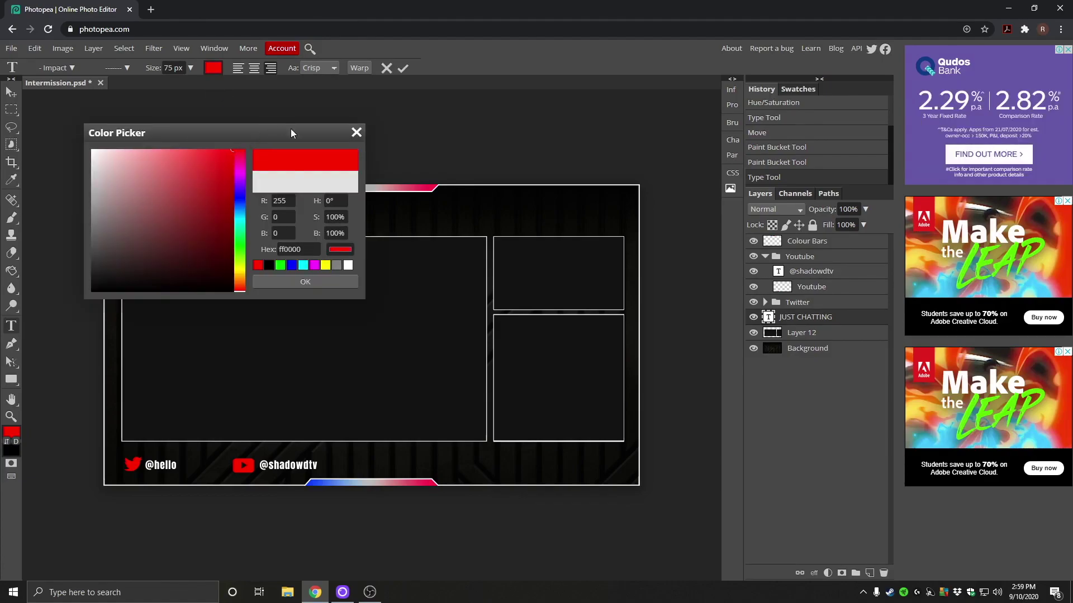
{"action": "left_click", "coordinate": [305, 281]}
{"action": "left_click", "coordinate": [253, 221]}
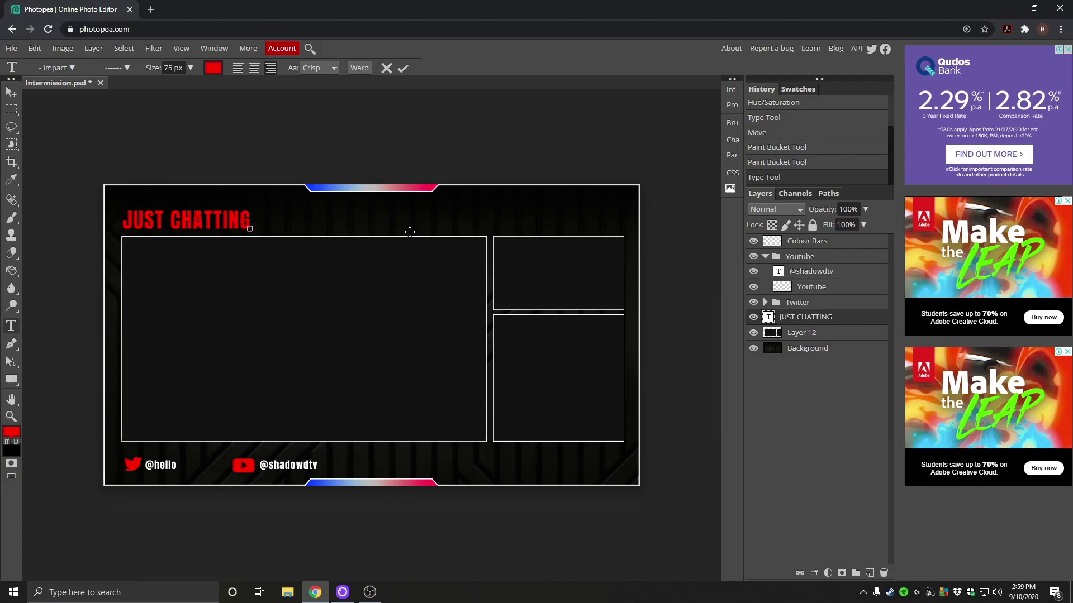
- Place the blue 516010 image below the Background layer and hide the black Background
{"action": "left_click", "coordinate": [765, 256]}
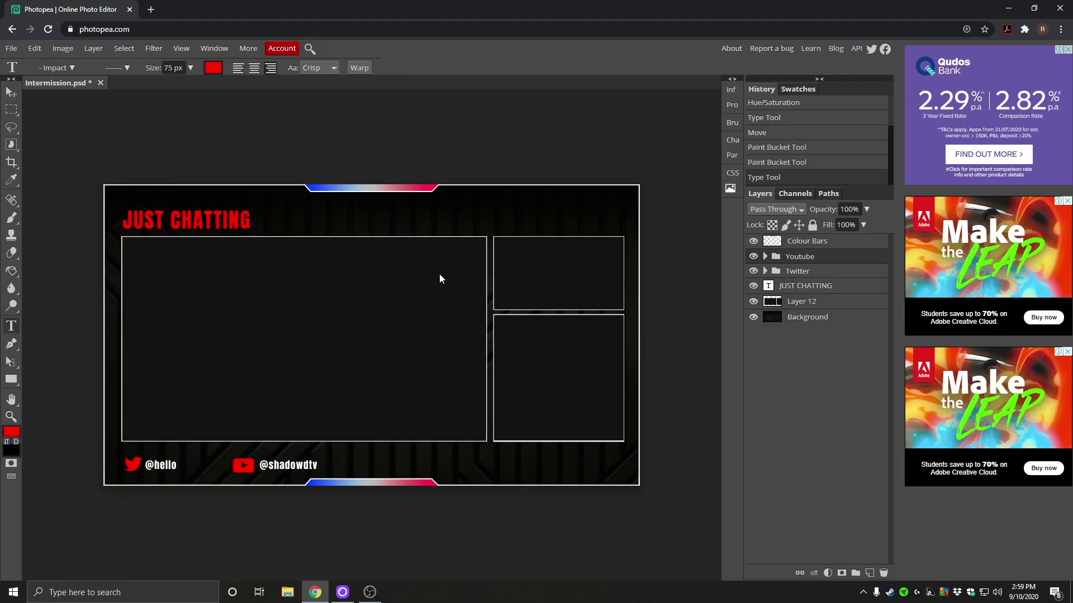
{"action": "left_click", "coordinate": [753, 318]}
{"action": "left_click", "coordinate": [752, 317]}
{"action": "left_click", "coordinate": [287, 592]}
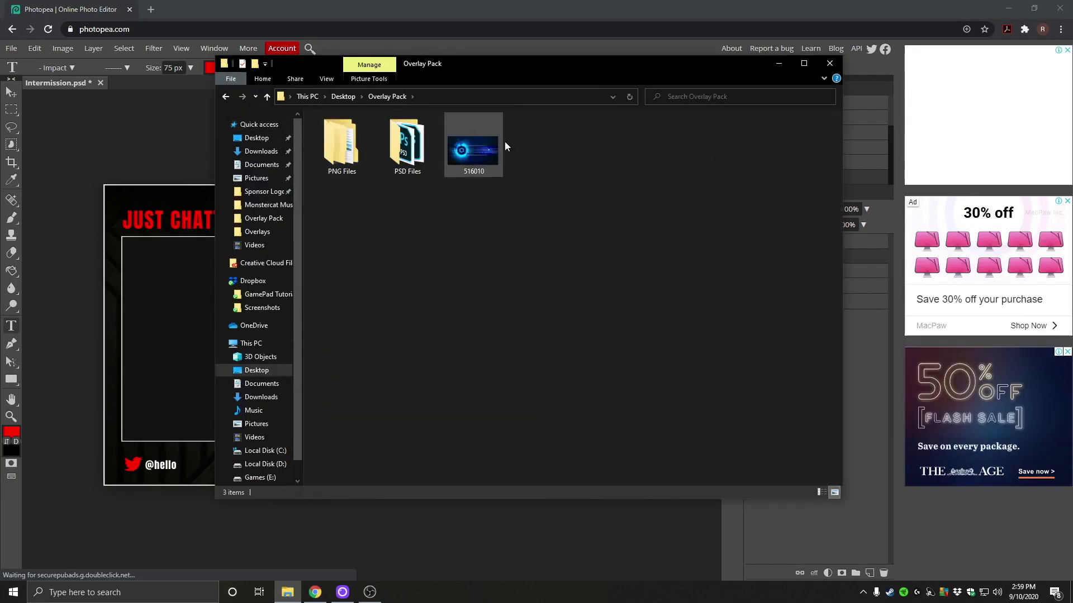
{"action": "left_click_drag", "start_coordinate": [512, 64], "coordinate": [871, 60]}
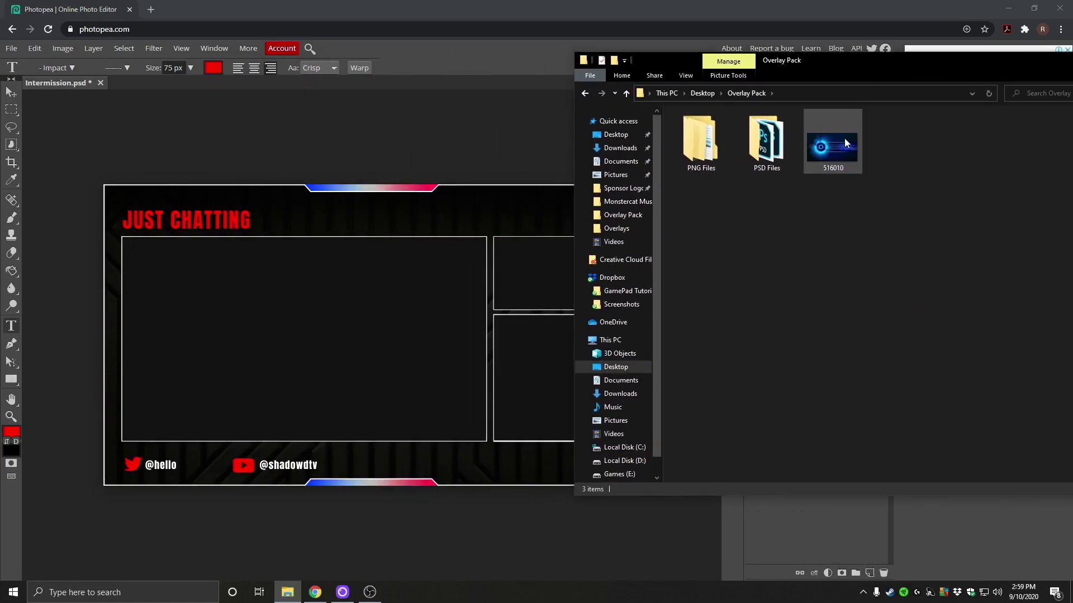
{"action": "left_click_drag", "start_coordinate": [832, 144], "coordinate": [417, 285]}
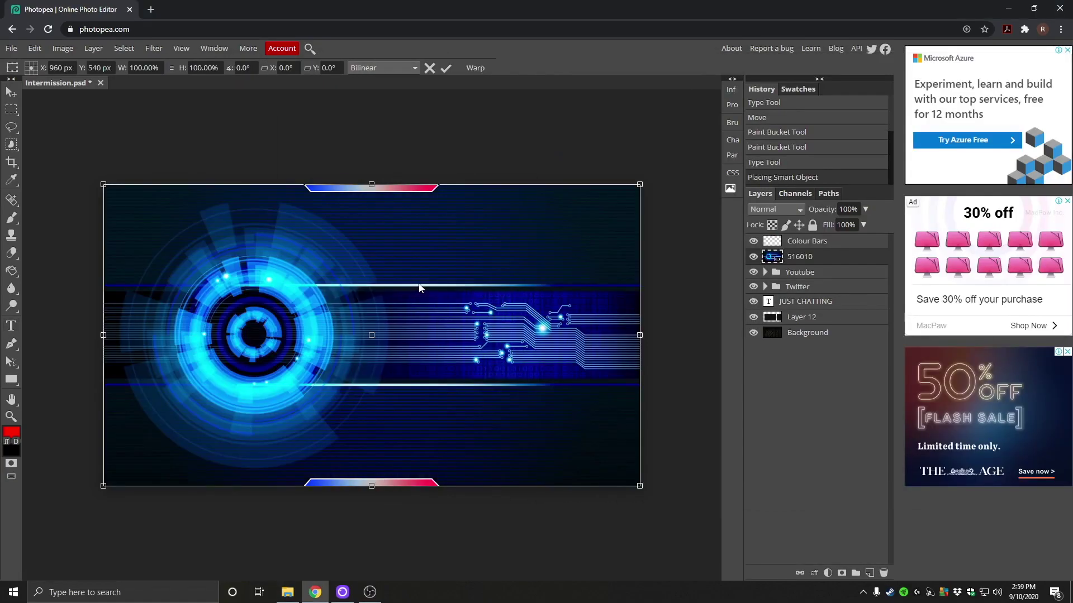
{"action": "left_click_drag", "start_coordinate": [802, 262], "coordinate": [790, 340]}
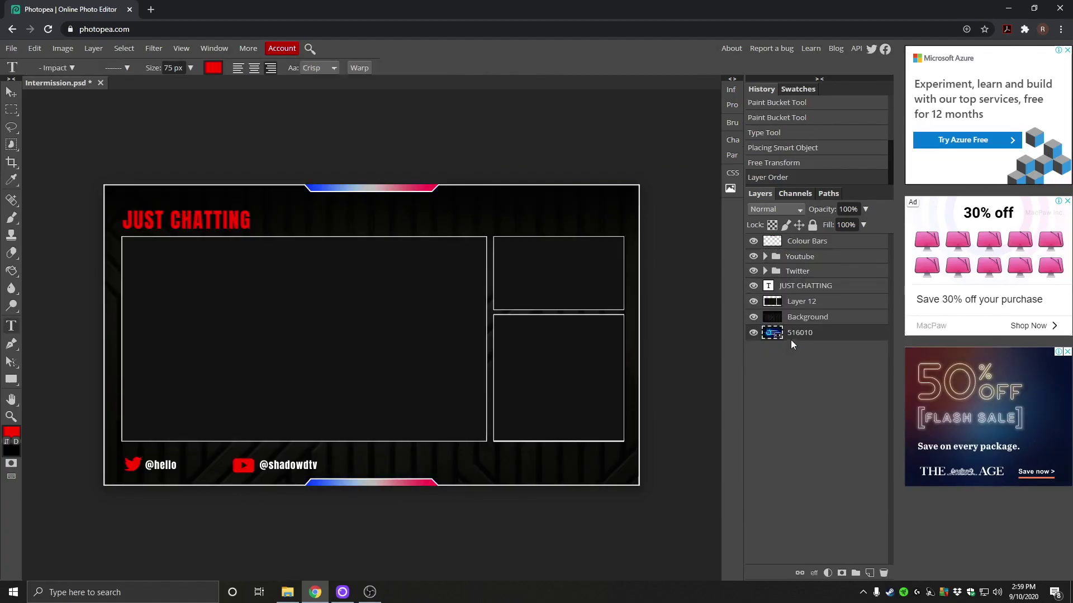
{"action": "left_click", "coordinate": [821, 318]}
{"action": "left_click", "coordinate": [753, 318]}
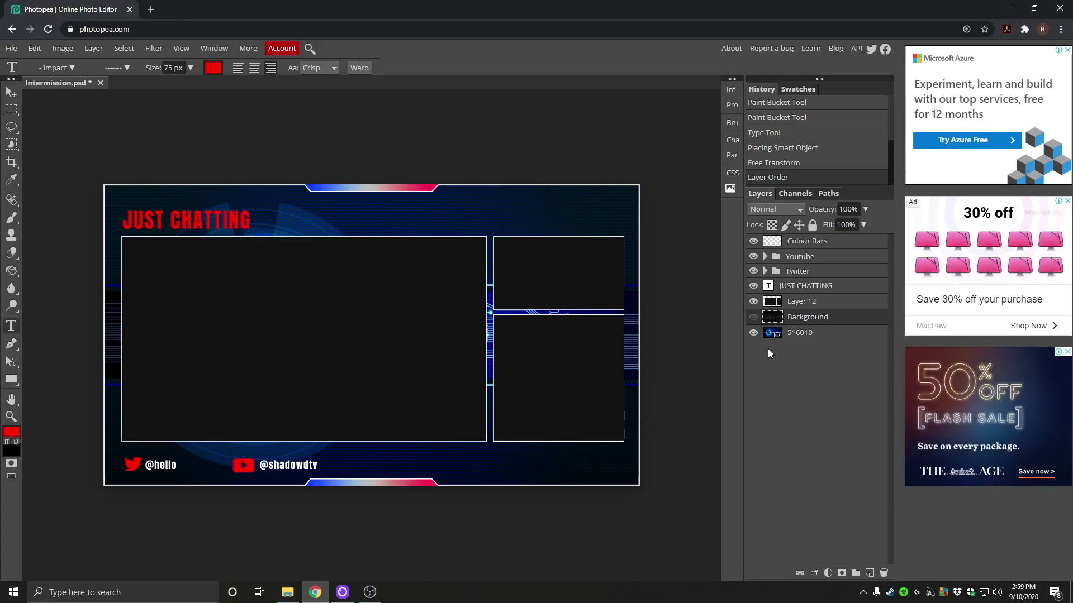
{"action": "left_click", "coordinate": [11, 49]}
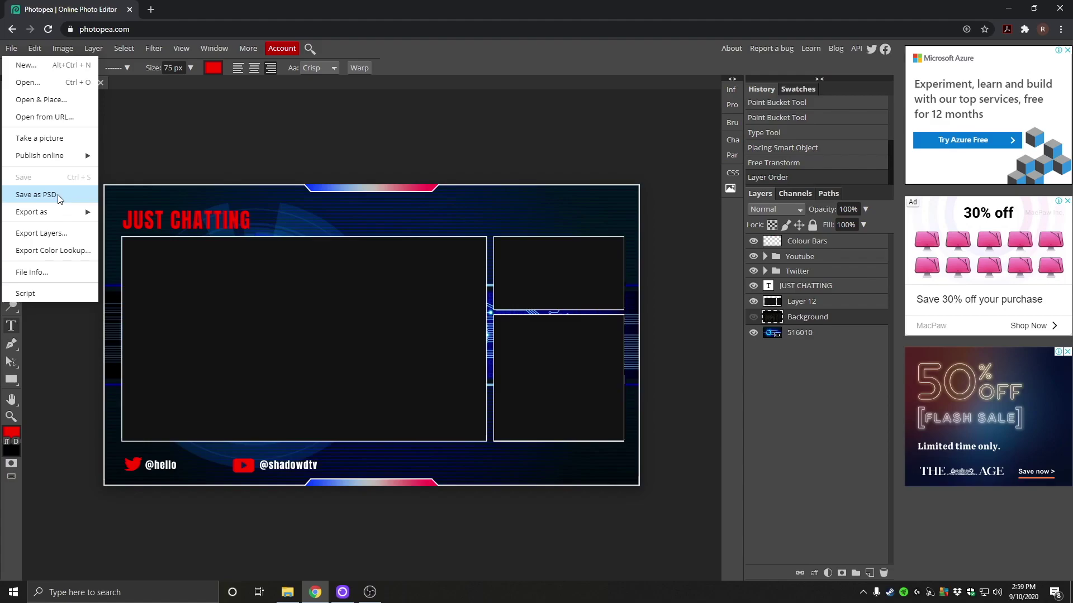
- Save the overlay as Intermission.png (1920×1080) and check it in the photo viewer
{"action": "mouse_move", "coordinate": [65, 217]}
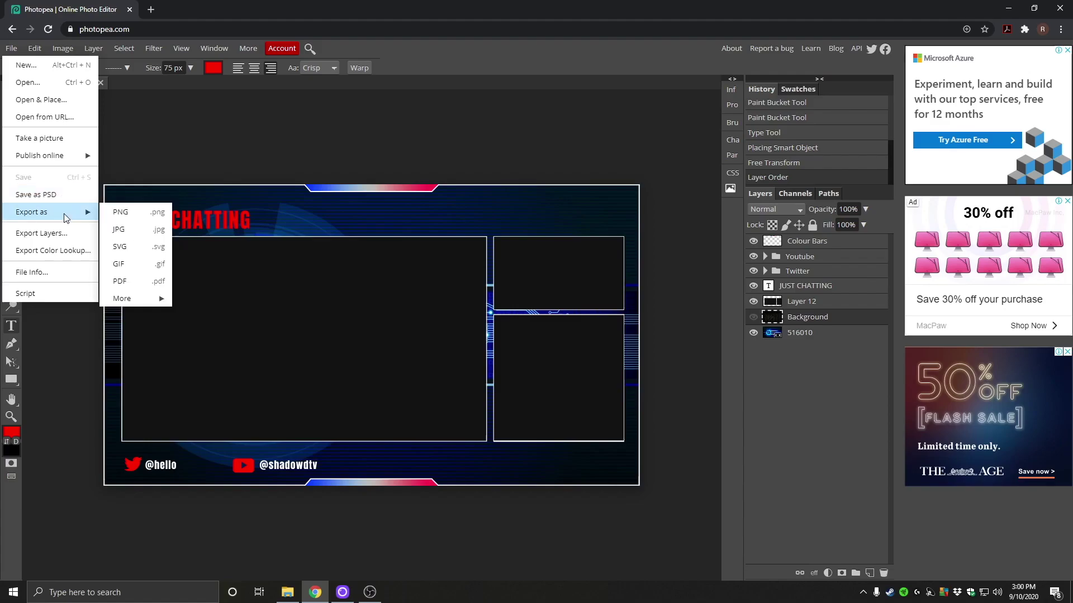
{"action": "left_click", "coordinate": [135, 212]}
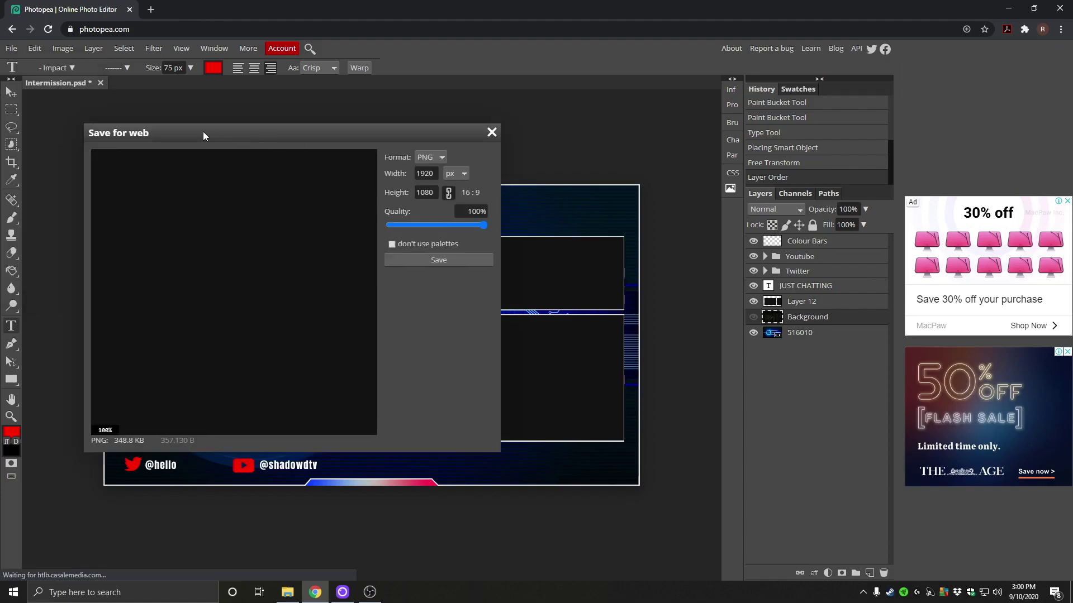
{"action": "left_click_drag", "start_coordinate": [203, 131], "coordinate": [361, 138]}
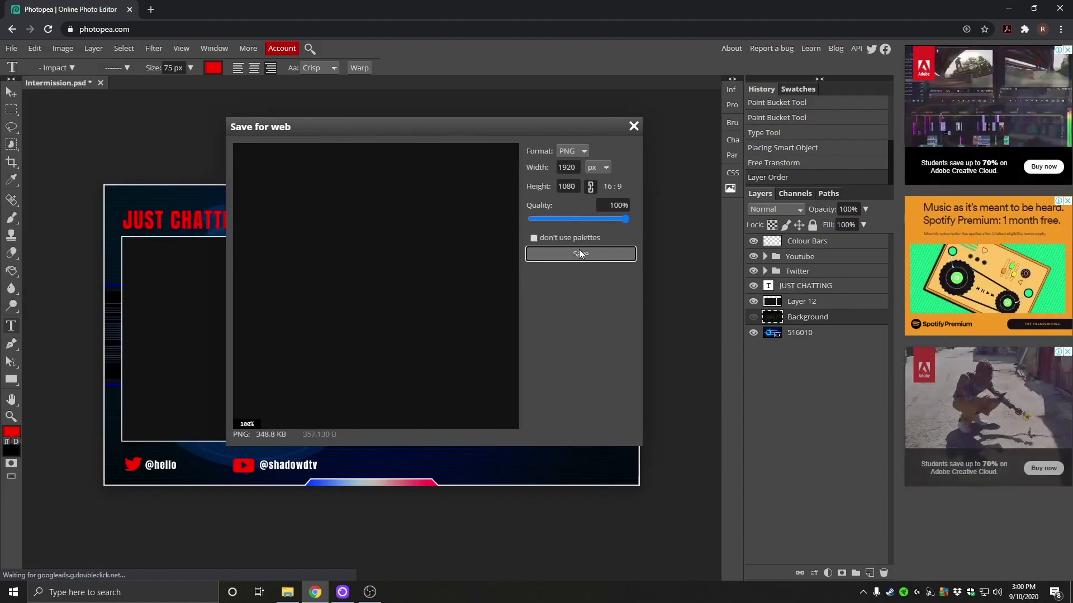
{"action": "left_click", "coordinate": [578, 264]}
{"action": "left_click_drag", "start_coordinate": [564, 15], "coordinate": [562, 55]}
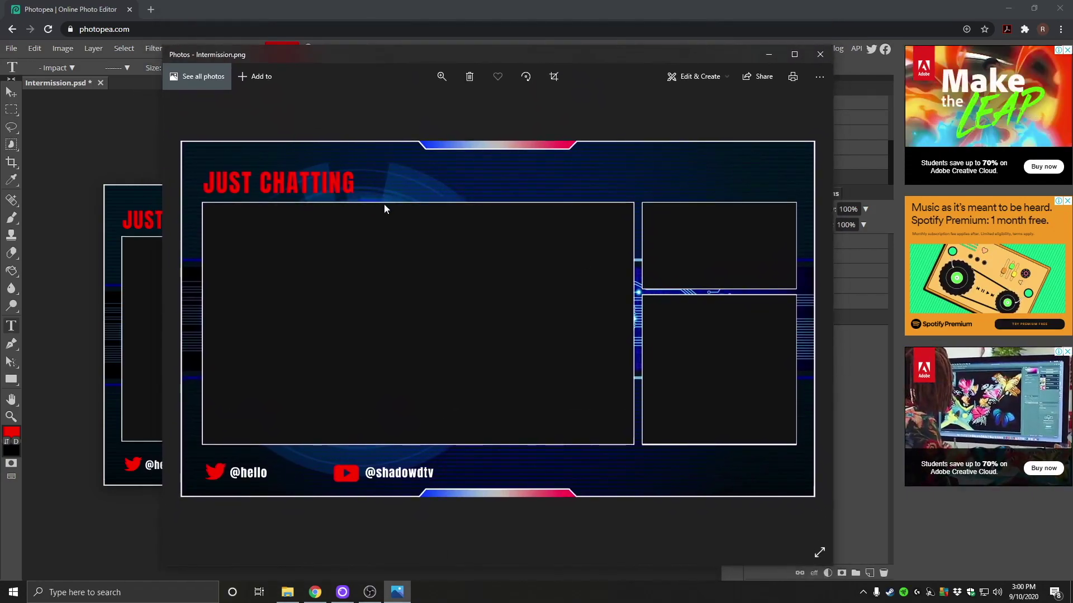
{"action": "left_click", "coordinate": [820, 54]}
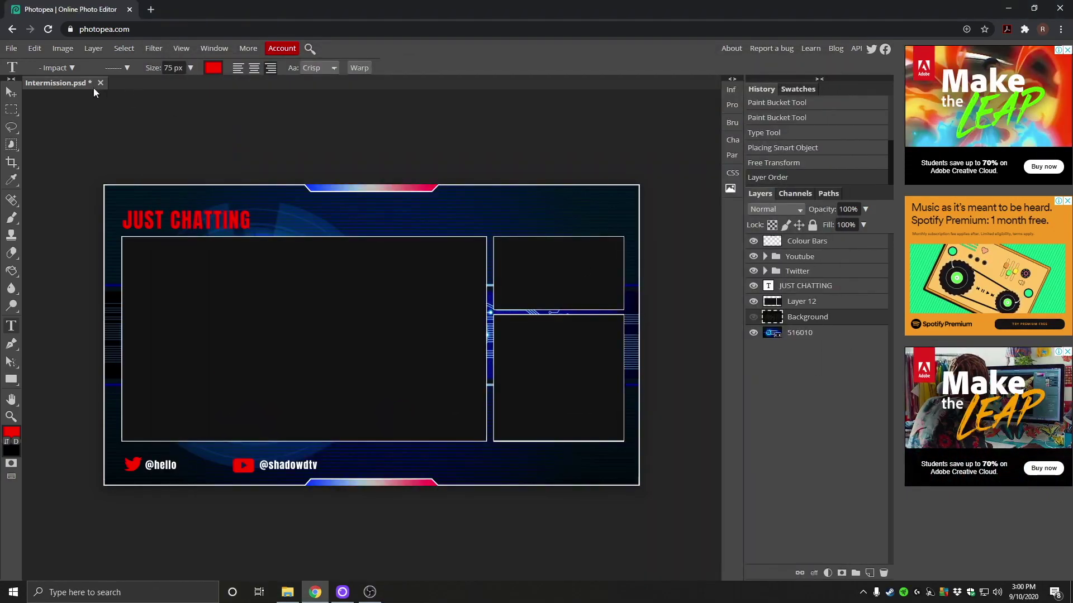
- Open the Alerts.psd document
{"action": "left_click", "coordinate": [10, 49]}
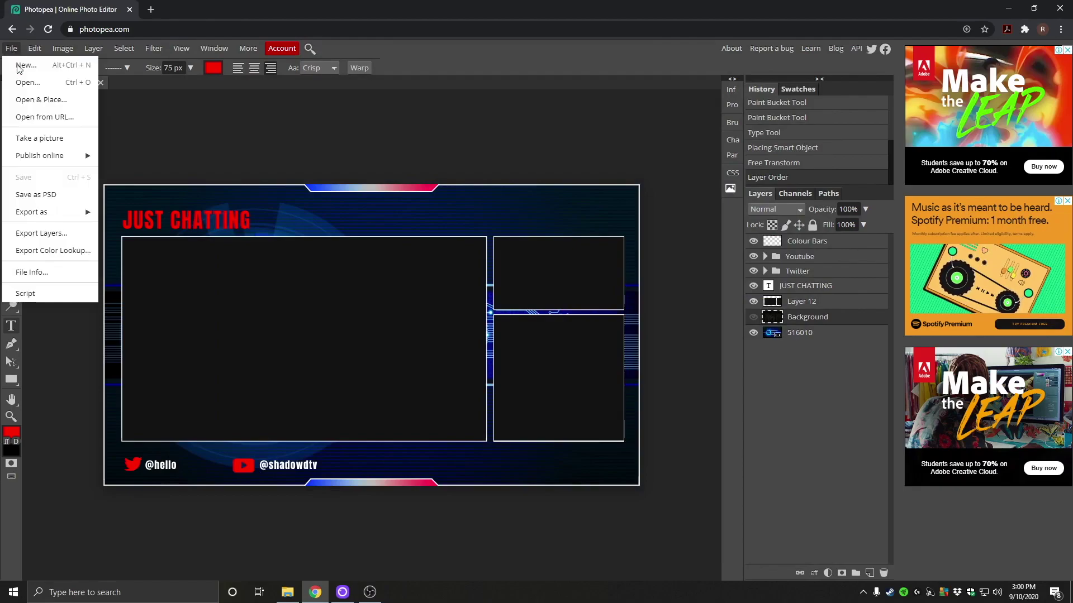
{"action": "left_click", "coordinate": [60, 83]}
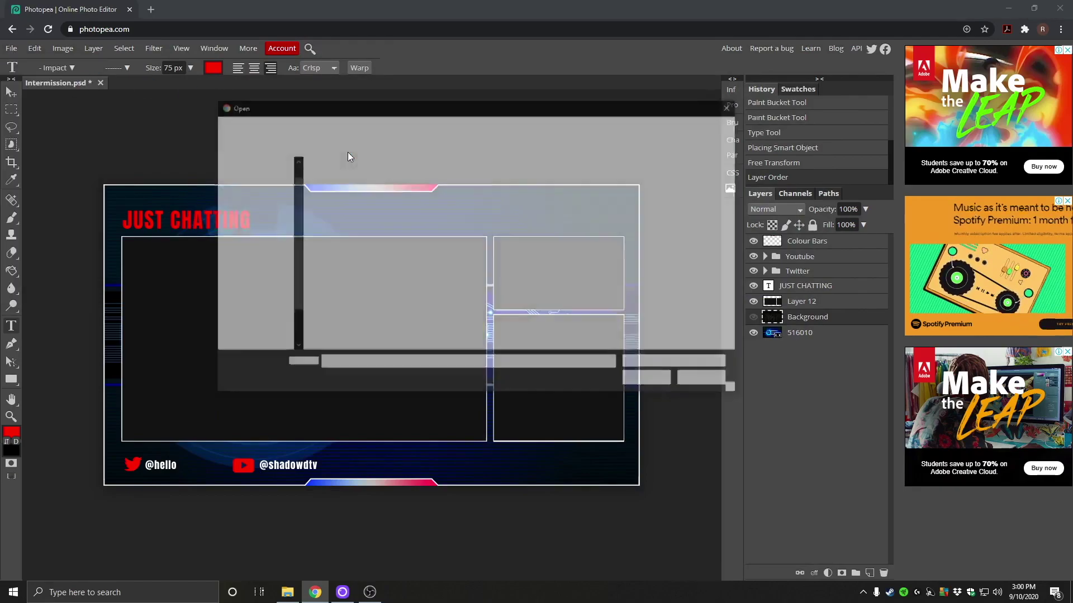
{"action": "double_click", "coordinate": [350, 182]}
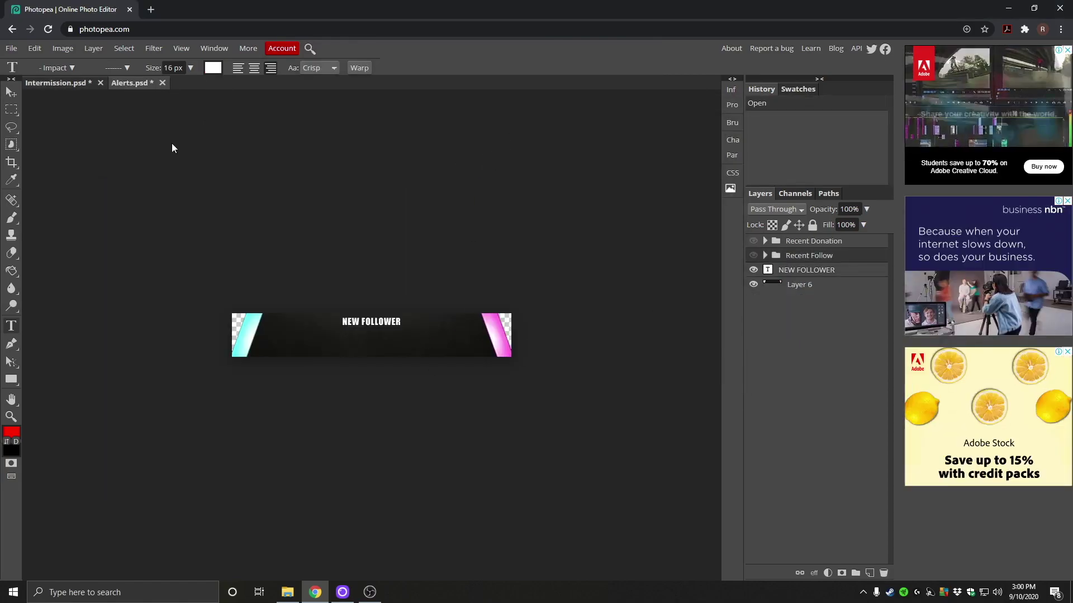
- Recolour Layer 6's end stripes with Hue/Saturation: Hue 54, Saturation 30, Lightness 0
{"action": "left_click", "coordinate": [816, 285]}
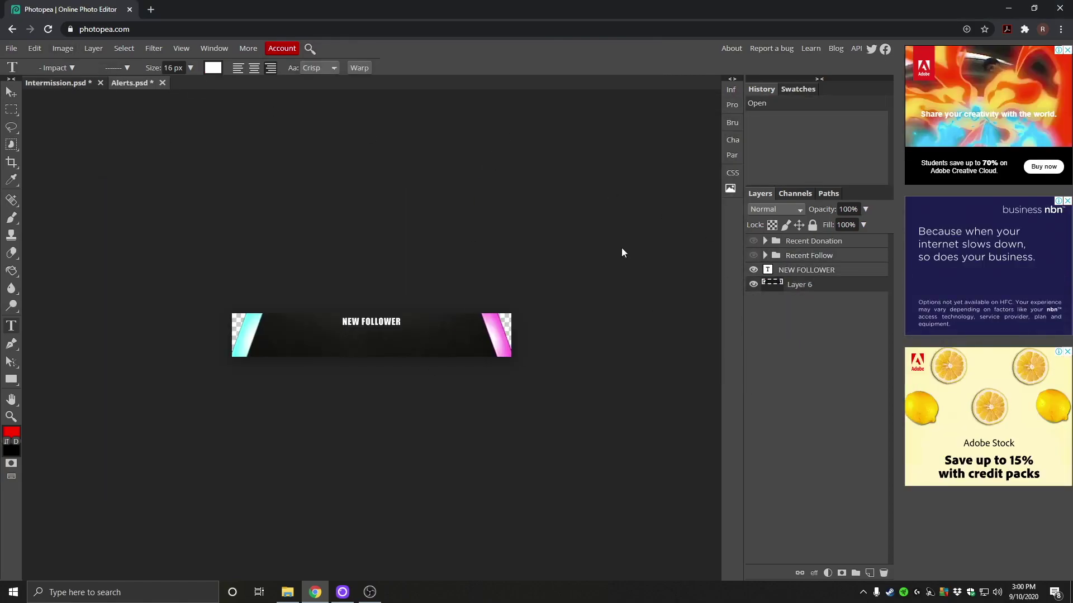
{"action": "left_click", "coordinate": [62, 48]}
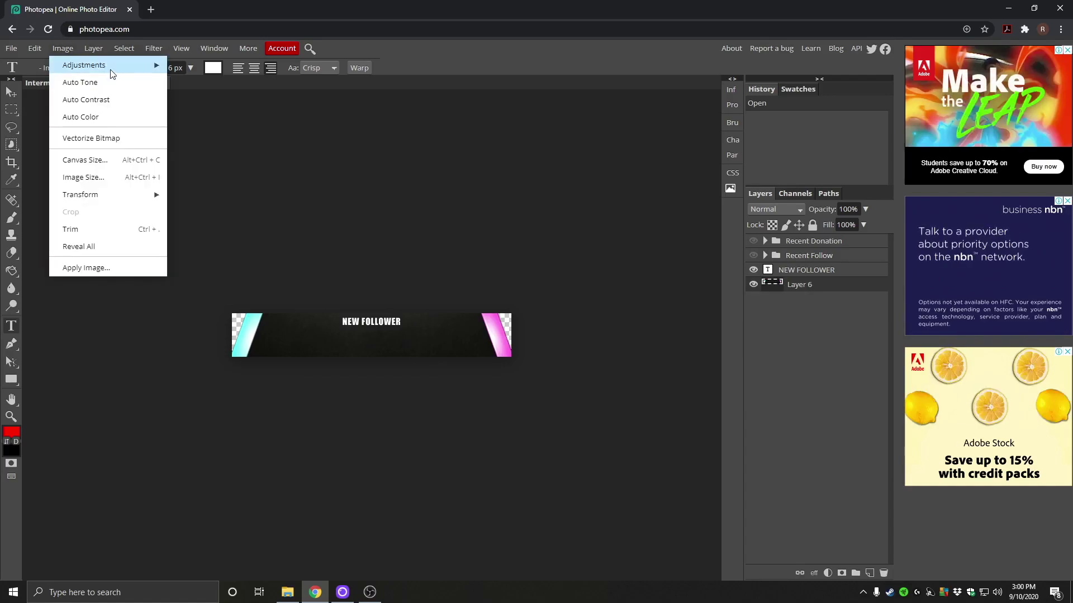
{"action": "mouse_move", "coordinate": [83, 64]}
{"action": "left_click", "coordinate": [209, 156]}
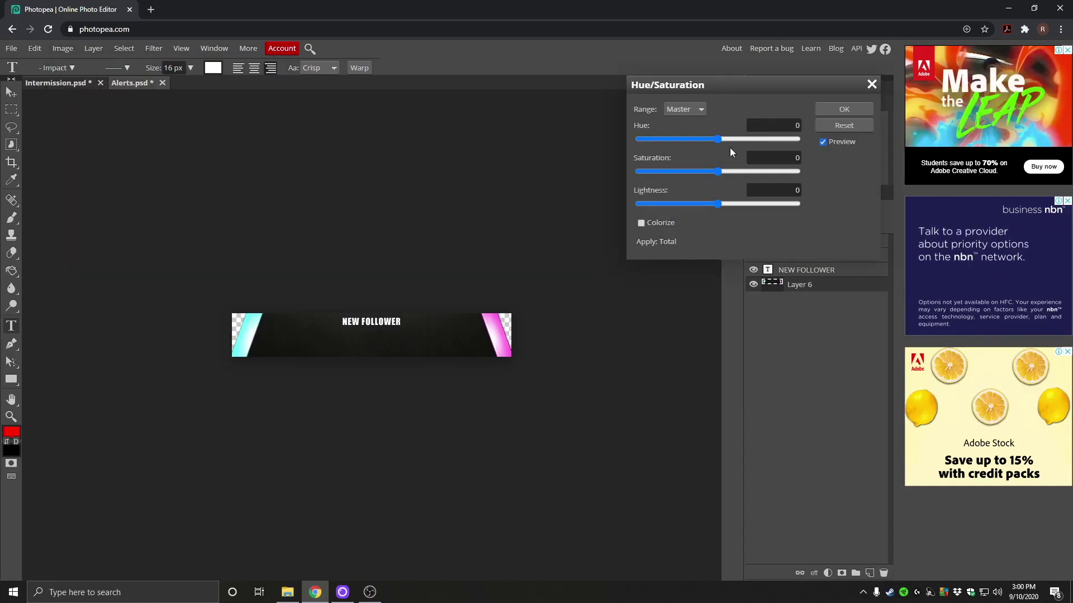
{"action": "left_click_drag", "start_coordinate": [728, 143], "coordinate": [743, 158]}
{"action": "left_click_drag", "start_coordinate": [718, 171], "coordinate": [747, 175]}
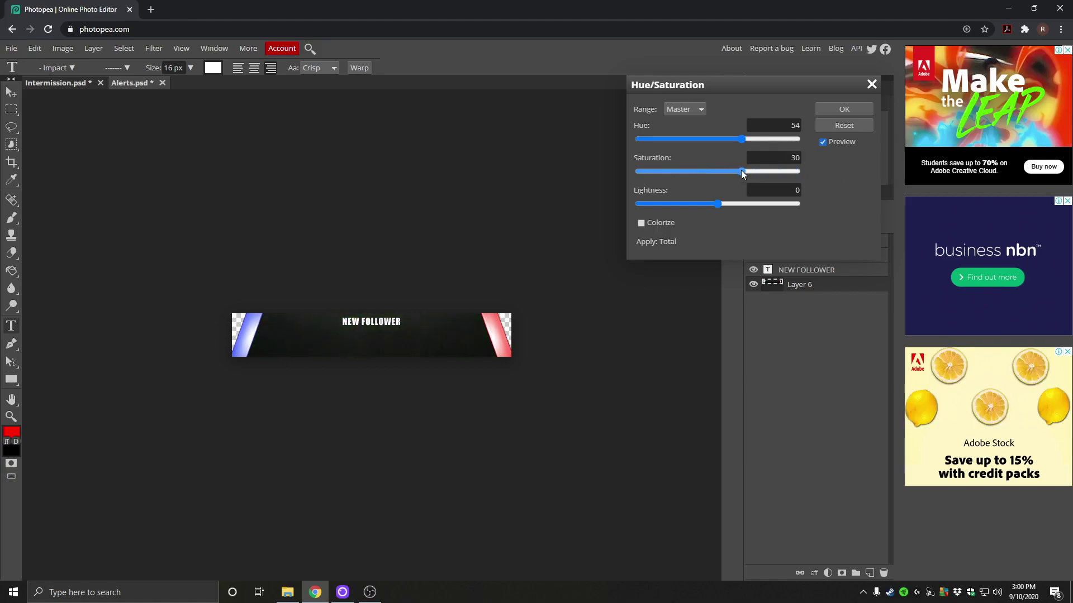
{"action": "mouse_move", "coordinate": [714, 200]}
{"action": "left_mouse_down"}
{"action": "mouse_move", "coordinate": [722, 205]}
{"action": "mouse_move", "coordinate": [691, 211]}
{"action": "mouse_move", "coordinate": [717, 211]}
{"action": "left_mouse_up"}
{"action": "left_click", "coordinate": [776, 191]}
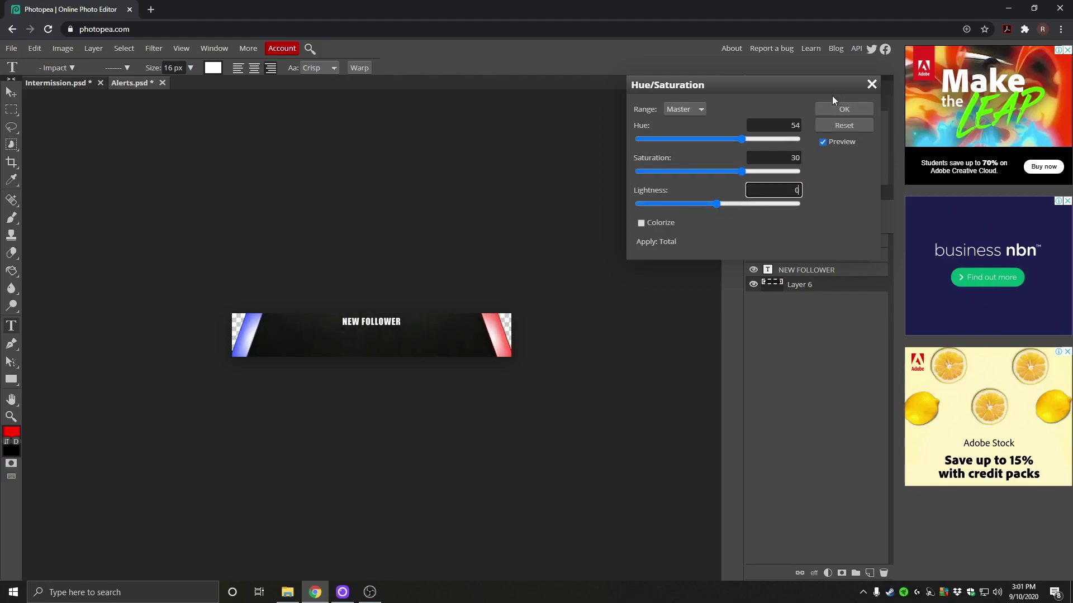
{"action": "left_click", "coordinate": [844, 109]}
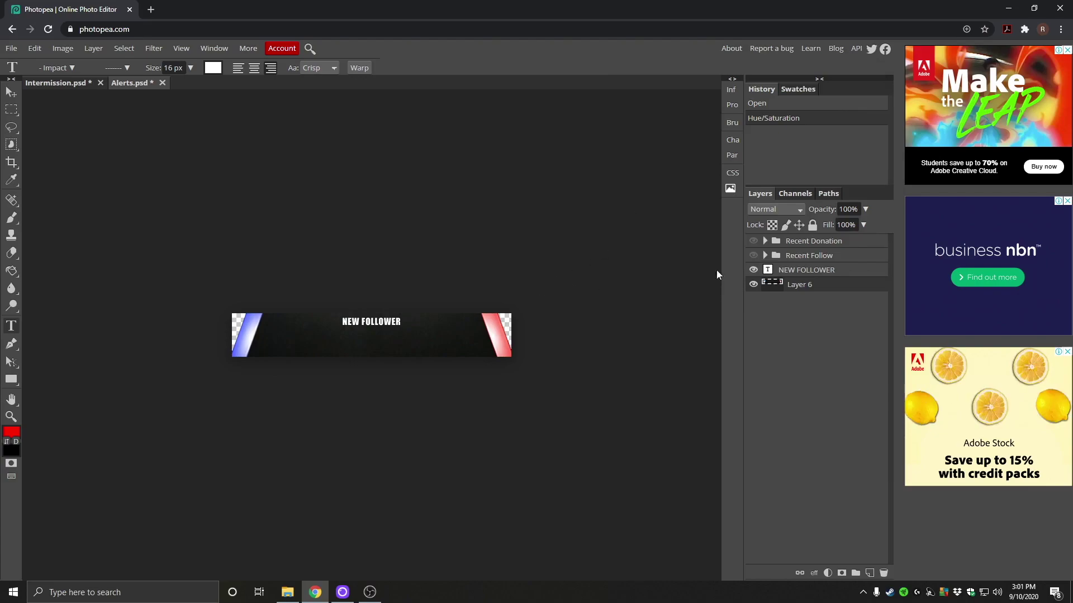
- Retype the NEW FOLLOWER text layer as NEW DONATION
{"action": "left_click", "coordinate": [811, 272]}
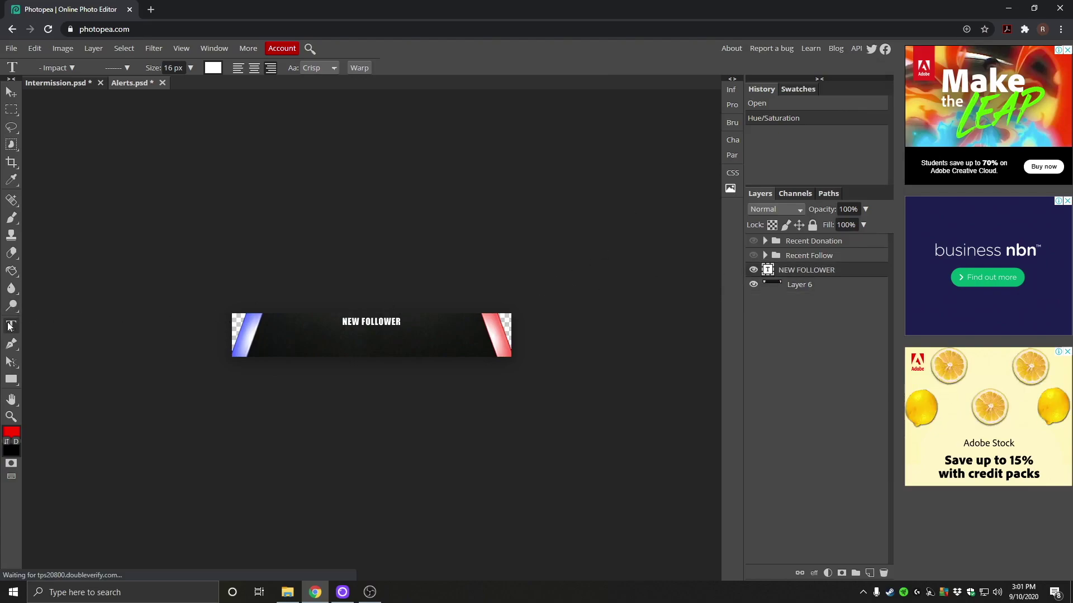
{"action": "left_click", "coordinate": [396, 322]}
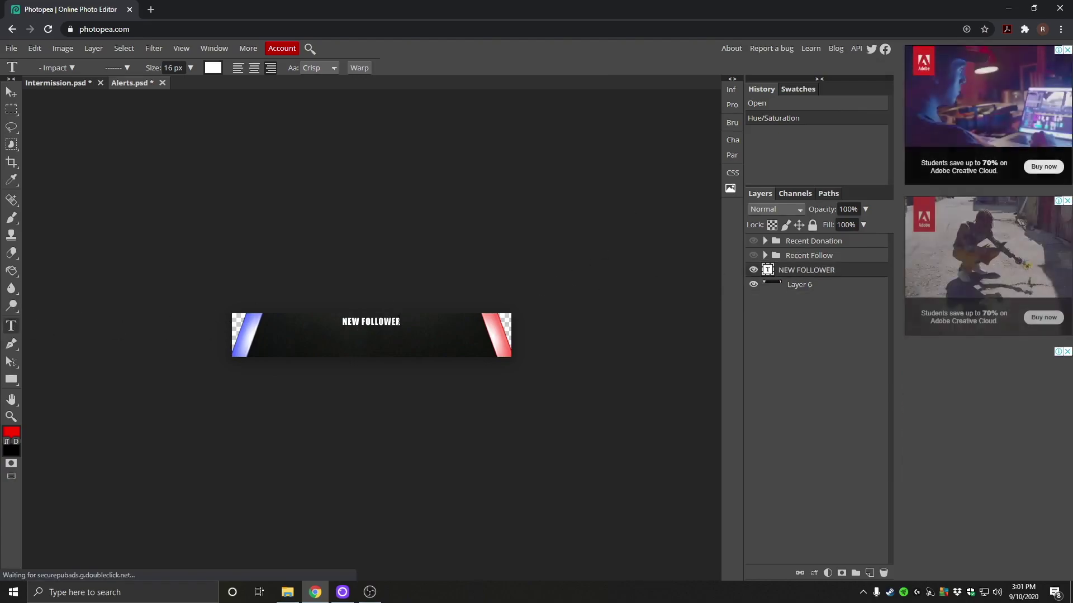
{"action": "key", "text": "BackSpace"}
{"action": "key", "text": "BackSpace"}
{"action": "key", "text": "BackSpace"}
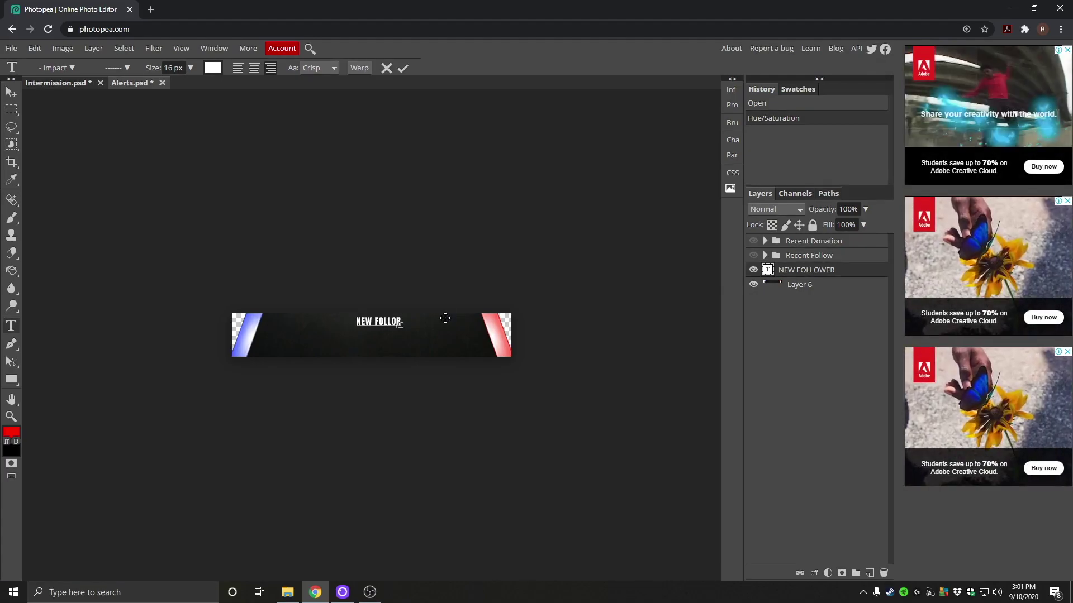
{"action": "key", "text": "BackSpace"}
{"action": "key", "text": "BackSpace"}
{"action": "key", "text": "BackSpace"}
{"action": "key", "text": "BackSpace"}
{"action": "key", "text": "BackSpace"}
{"action": "key", "text": "BackSpace"}
{"action": "key", "text": "BackSpace"}
{"action": "key", "text": "BackSpace"}
{"action": "key", "text": "BackSpace"}
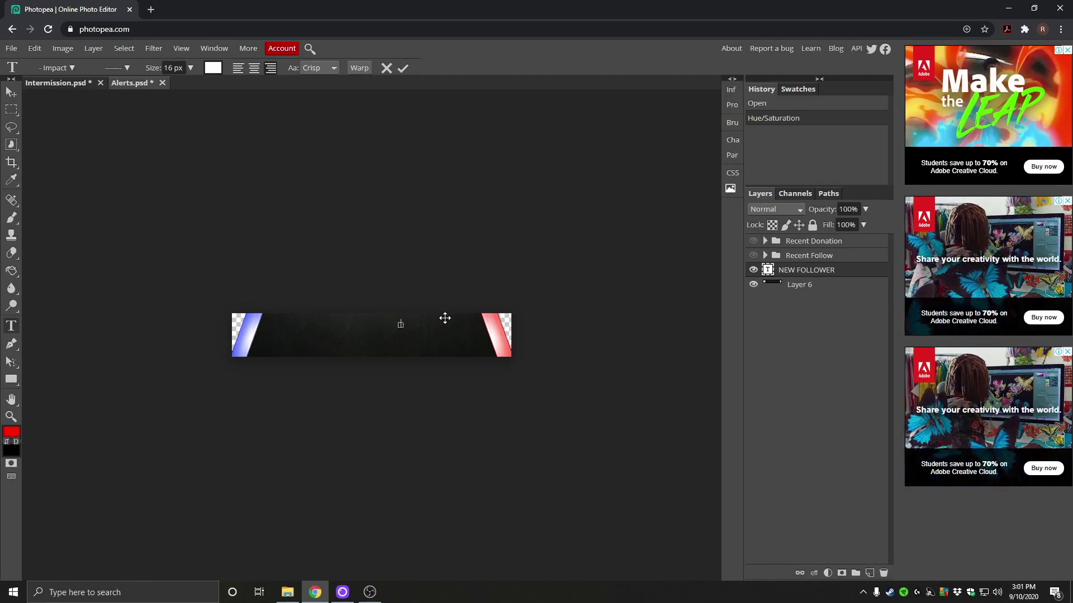
{"action": "type", "text": "NEW"}
{"action": "key", "text": "BackSpace"}
{"action": "key", "text": "BackSpace"}
{"action": "type", "text": "EW"}
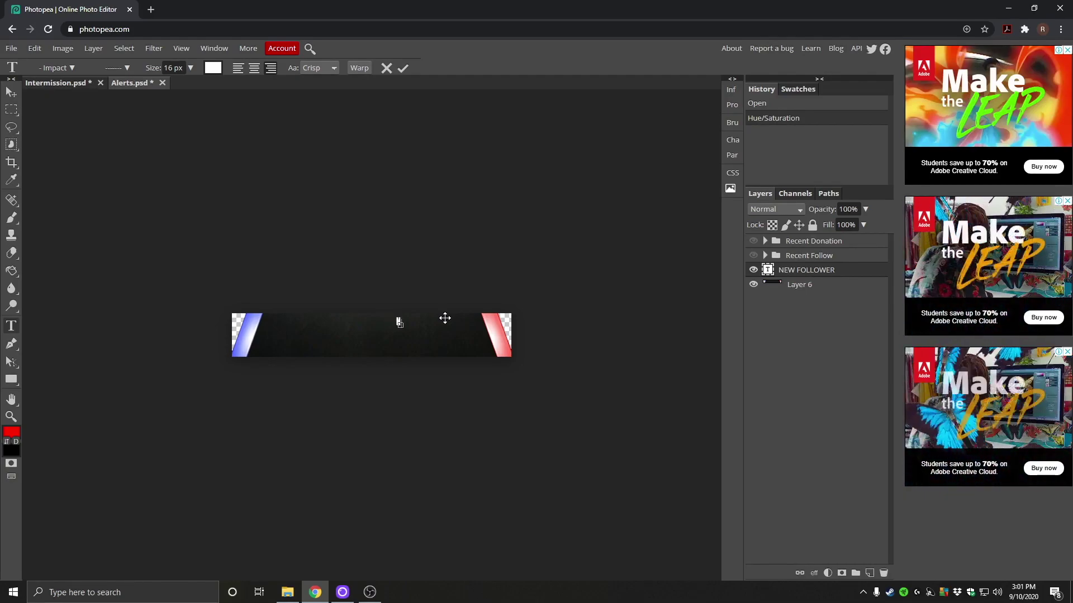
{"action": "type", "text": " DONAT"}
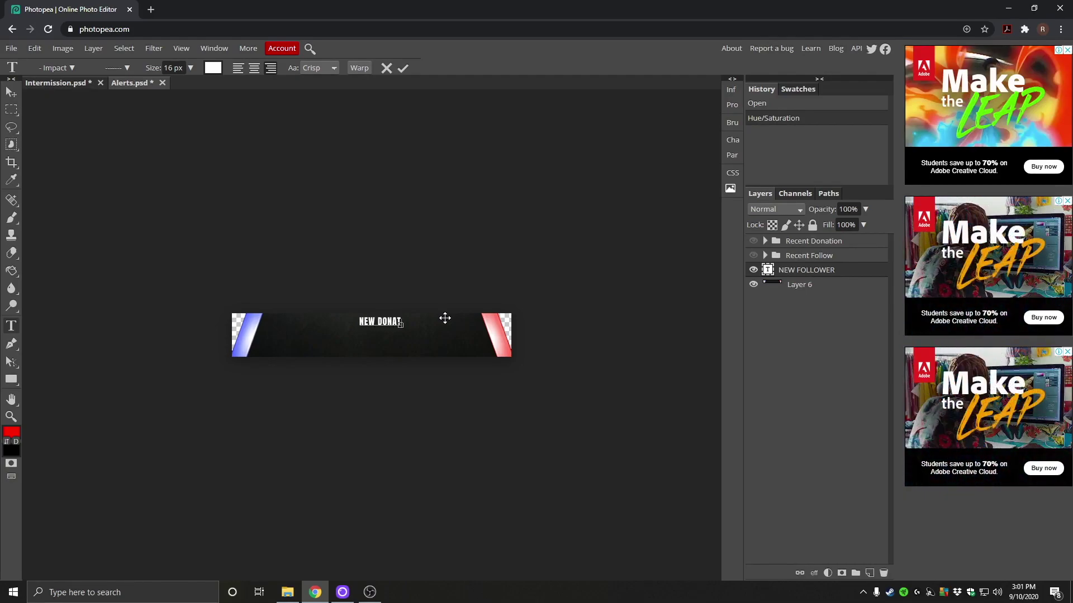
{"action": "type", "text": "ION"}
{"action": "key", "text": "ctrl+Return"}
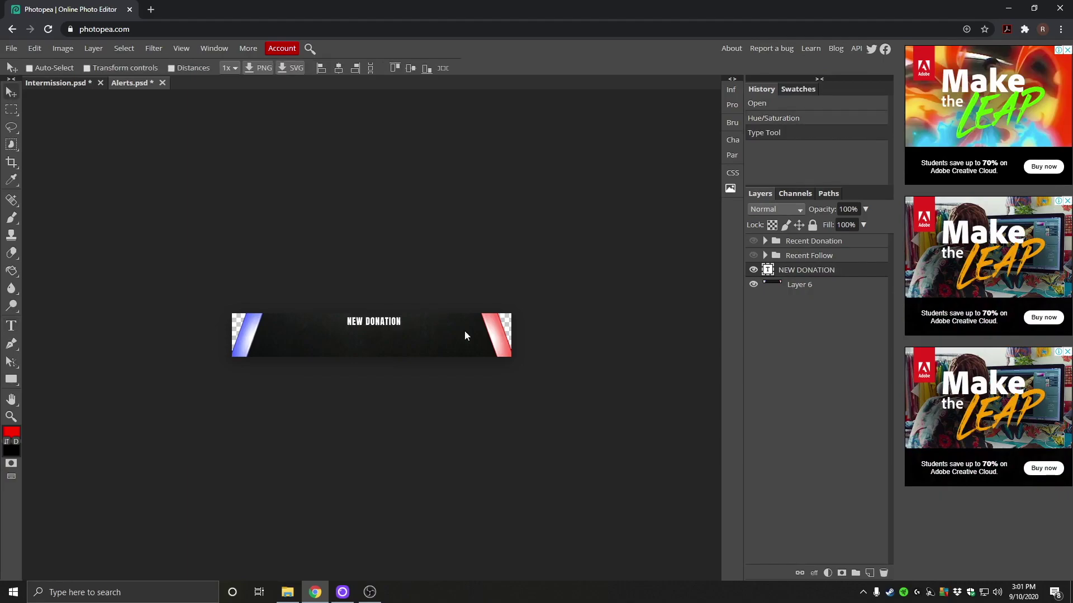
- Export the alert banner as a 500×78 PNG, Alerts.png
{"action": "left_click", "coordinate": [11, 48]}
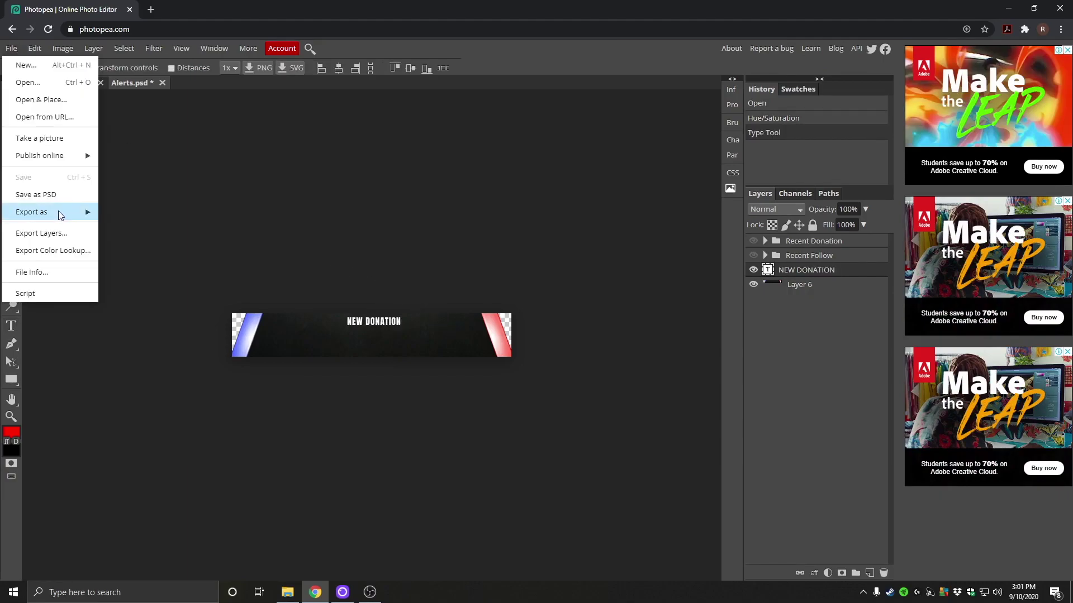
{"action": "mouse_move", "coordinate": [62, 214]}
{"action": "left_click", "coordinate": [152, 219]}
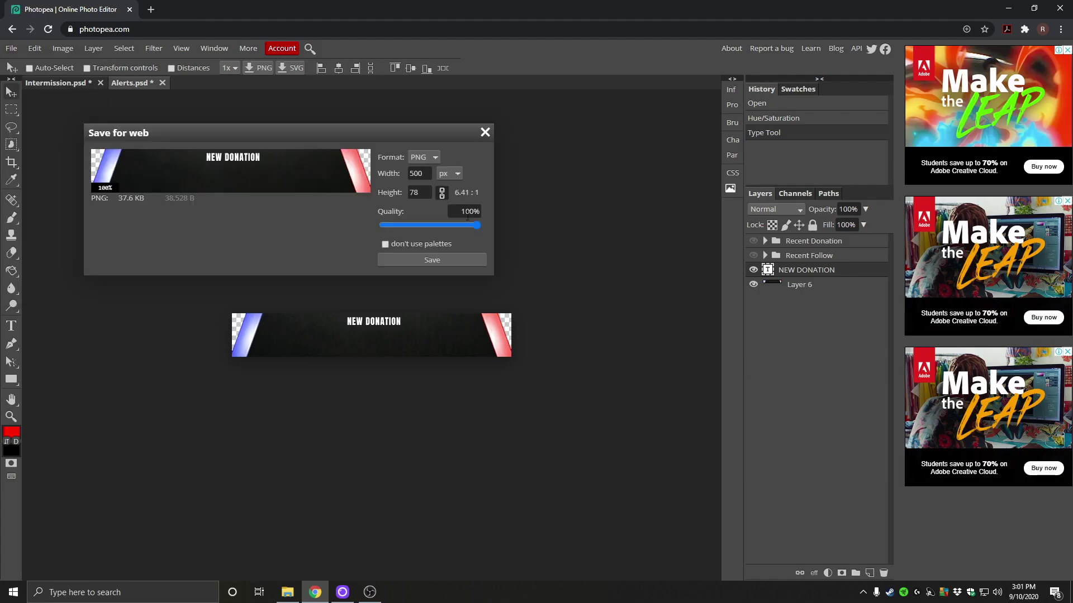
{"action": "left_click_drag", "start_coordinate": [308, 125], "coordinate": [449, 115]}
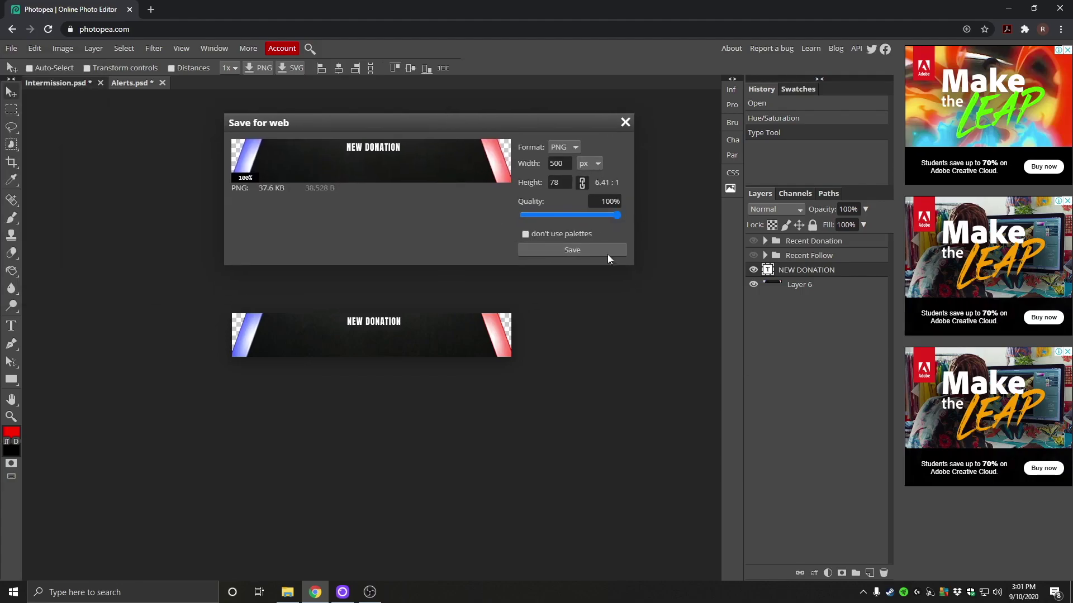
{"action": "left_click", "coordinate": [576, 250]}
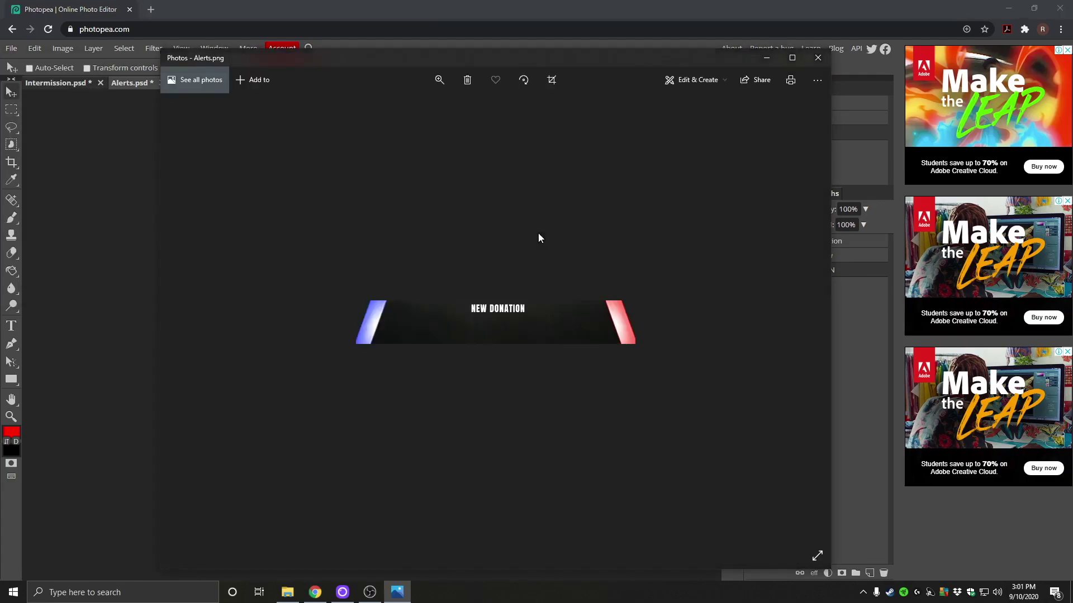
{"action": "left_click_drag", "start_coordinate": [563, 64], "coordinate": [552, 51]}
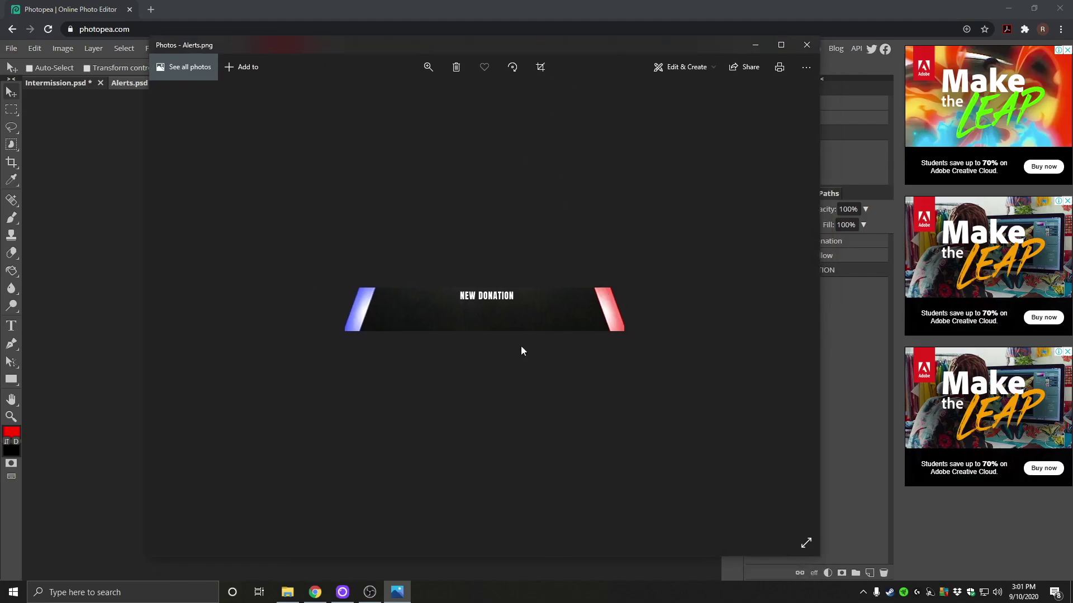
{"action": "left_click", "coordinate": [806, 44]}
- Open Webcam.psd and check the Border layer by toggling its visibility
{"action": "left_click", "coordinate": [11, 48]}
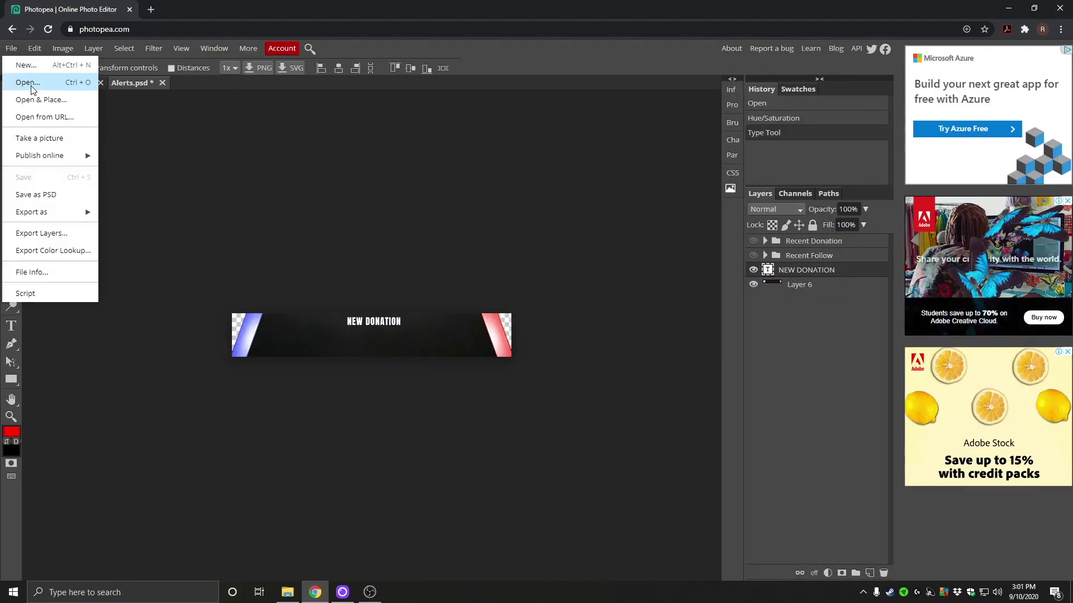
{"action": "left_click", "coordinate": [24, 79]}
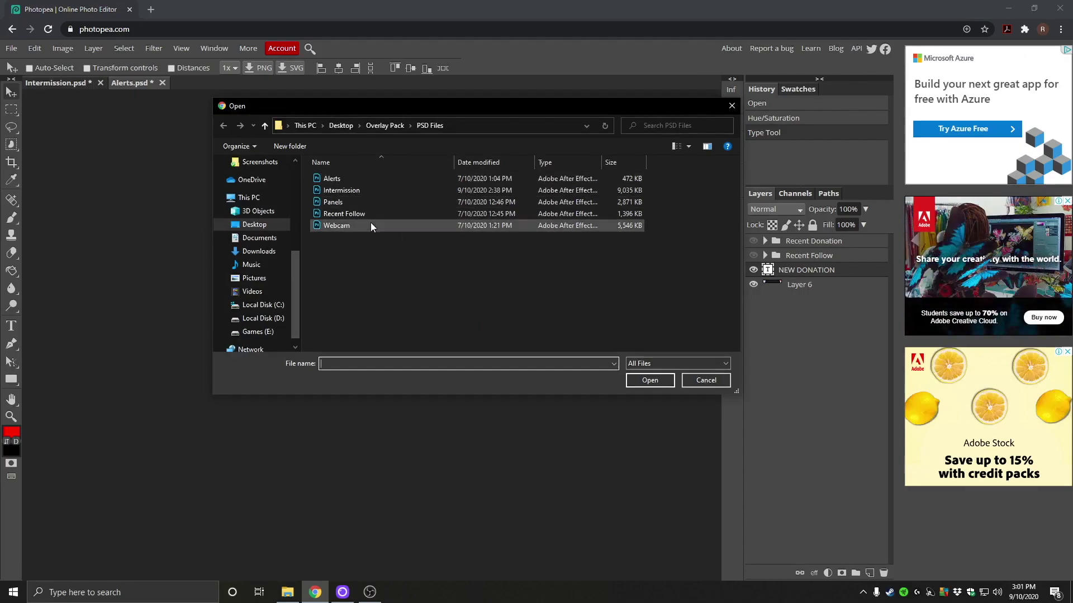
{"action": "double_click", "coordinate": [351, 229]}
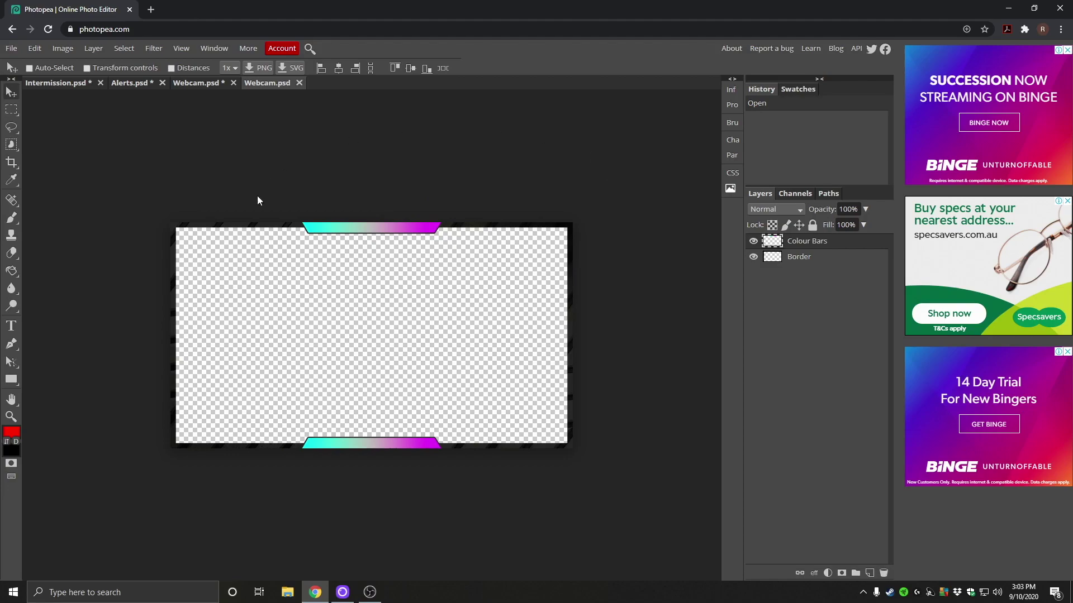
{"action": "left_click", "coordinate": [808, 268]}
{"action": "left_click", "coordinate": [753, 256]}
{"action": "left_click", "coordinate": [753, 256]}
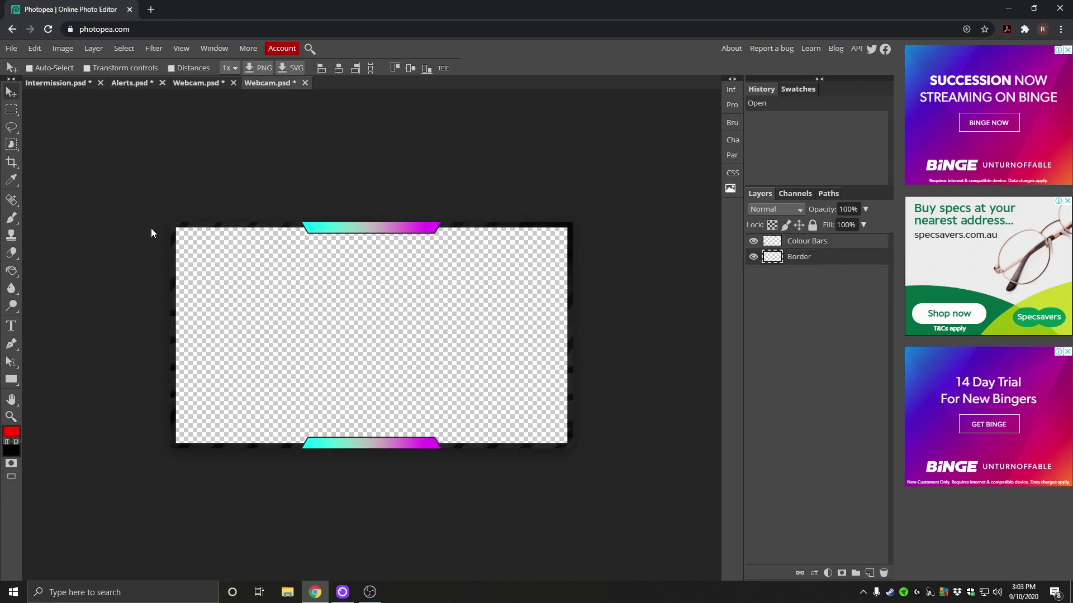
- Shift the Colour Bars layer's hue to about 58 so the bars turn blue-to-red
{"action": "left_click", "coordinate": [805, 245]}
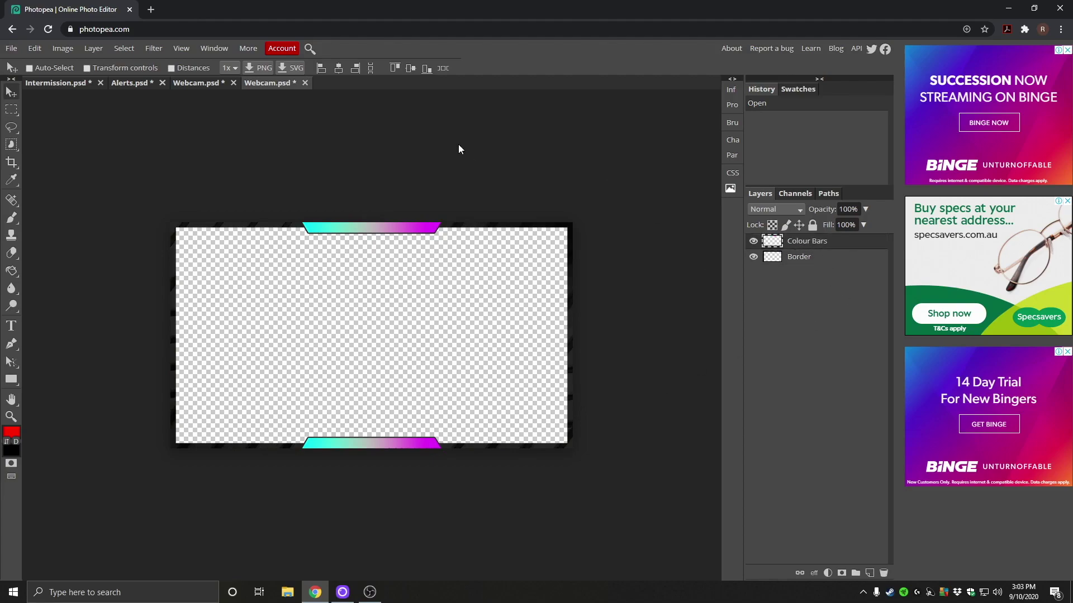
{"action": "left_click", "coordinate": [71, 48]}
{"action": "mouse_move", "coordinate": [104, 66]}
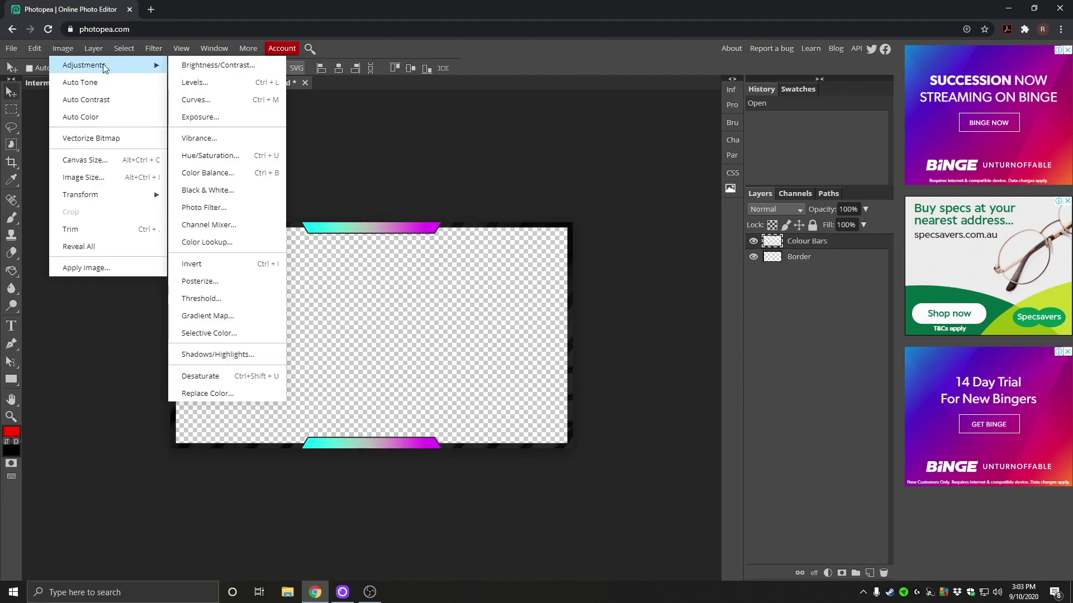
{"action": "left_click", "coordinate": [226, 157]}
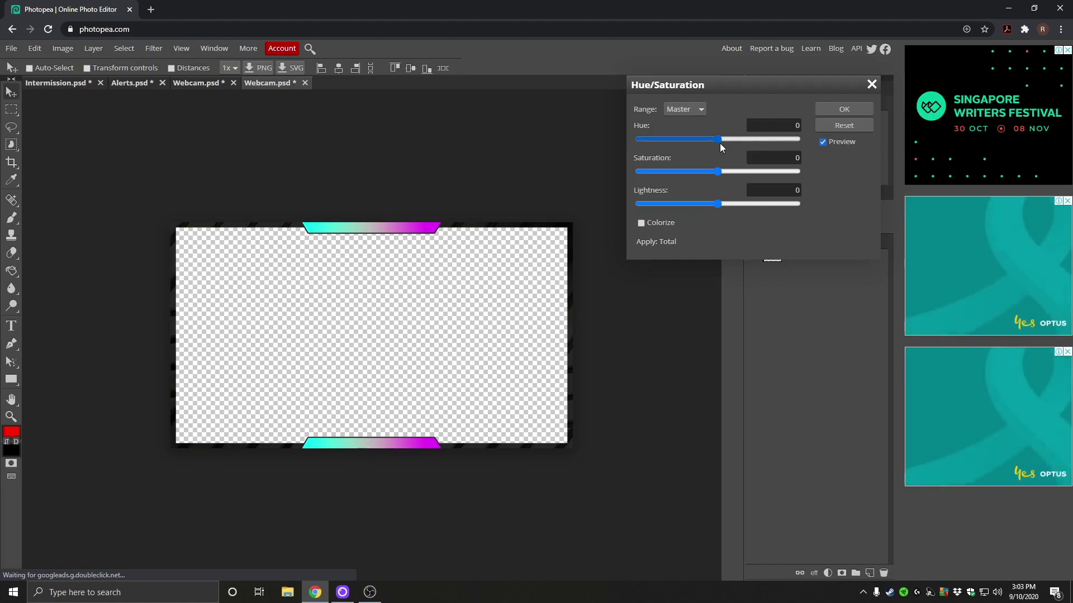
{"action": "left_click_drag", "start_coordinate": [723, 147], "coordinate": [744, 149]}
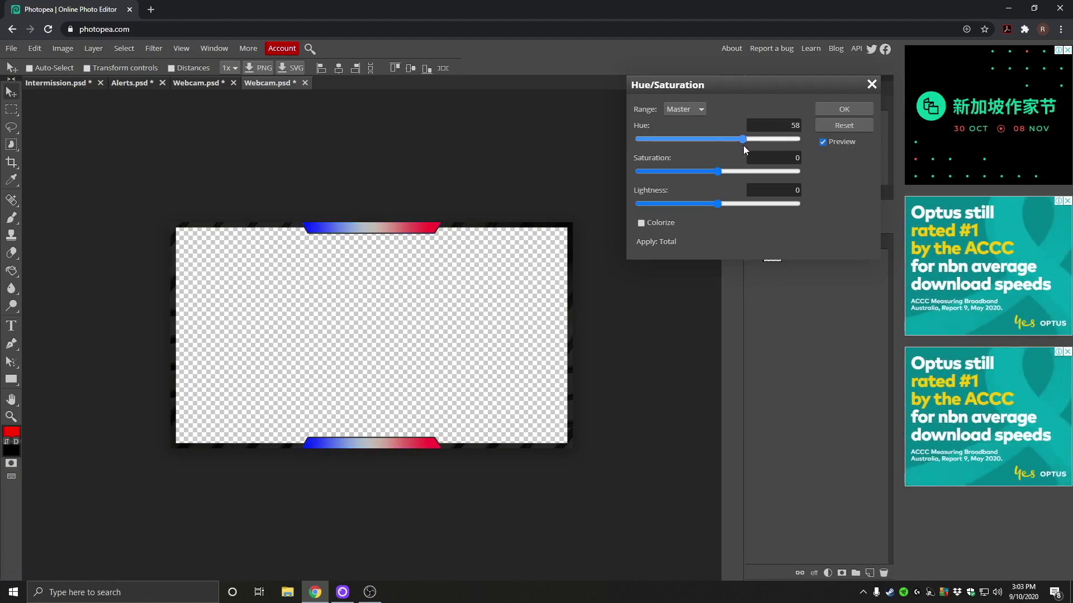
{"action": "left_click", "coordinate": [839, 110]}
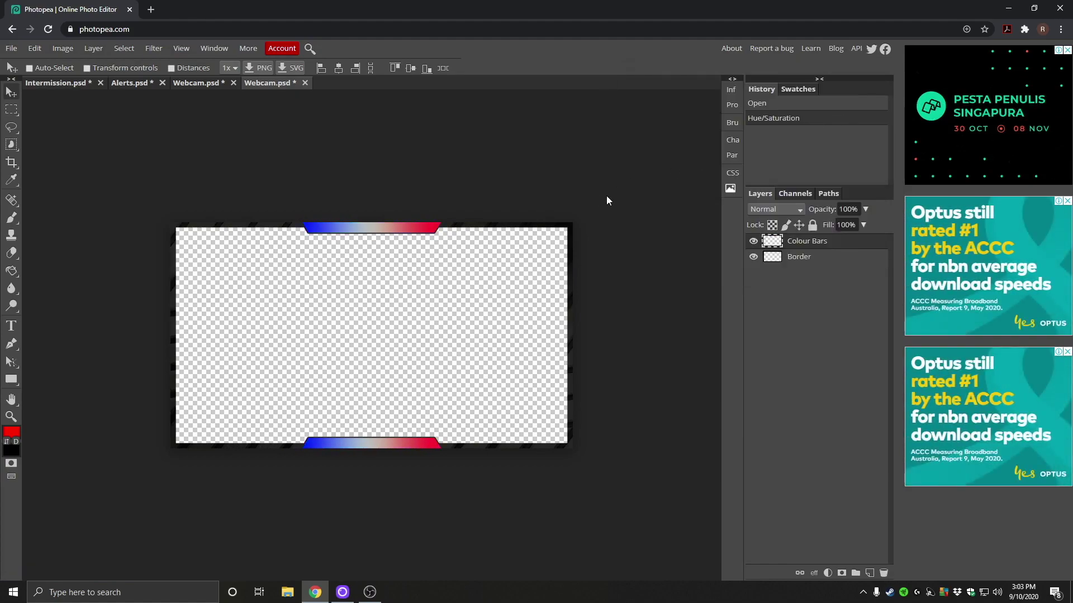
{"action": "left_click", "coordinate": [11, 48]}
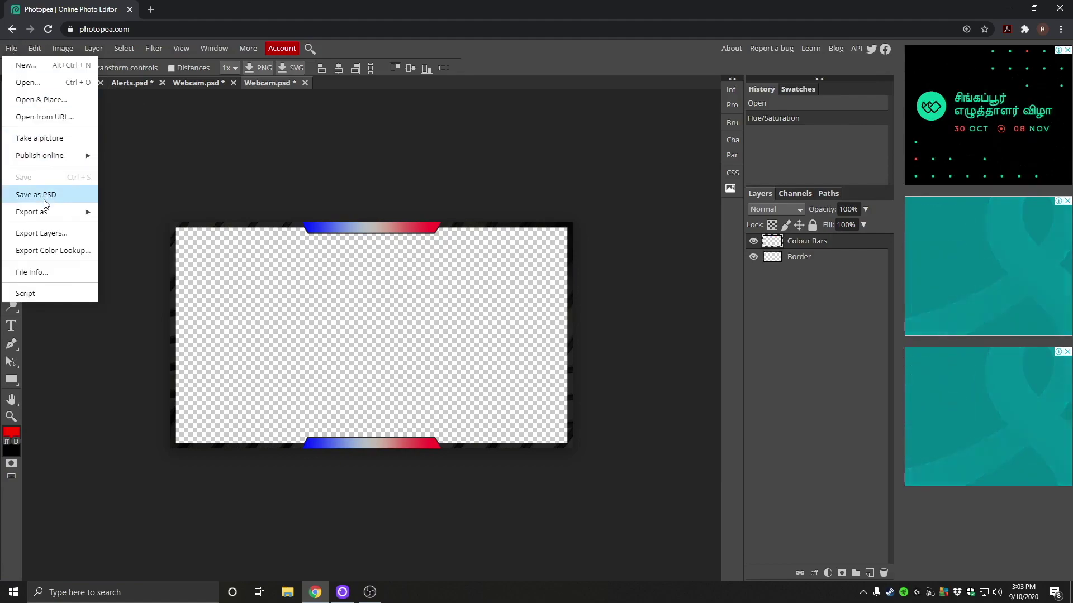
- Save the webcam frame as a 720×405 PNG, Webcam.png
{"action": "mouse_move", "coordinate": [51, 212]}
{"action": "left_click", "coordinate": [145, 212]}
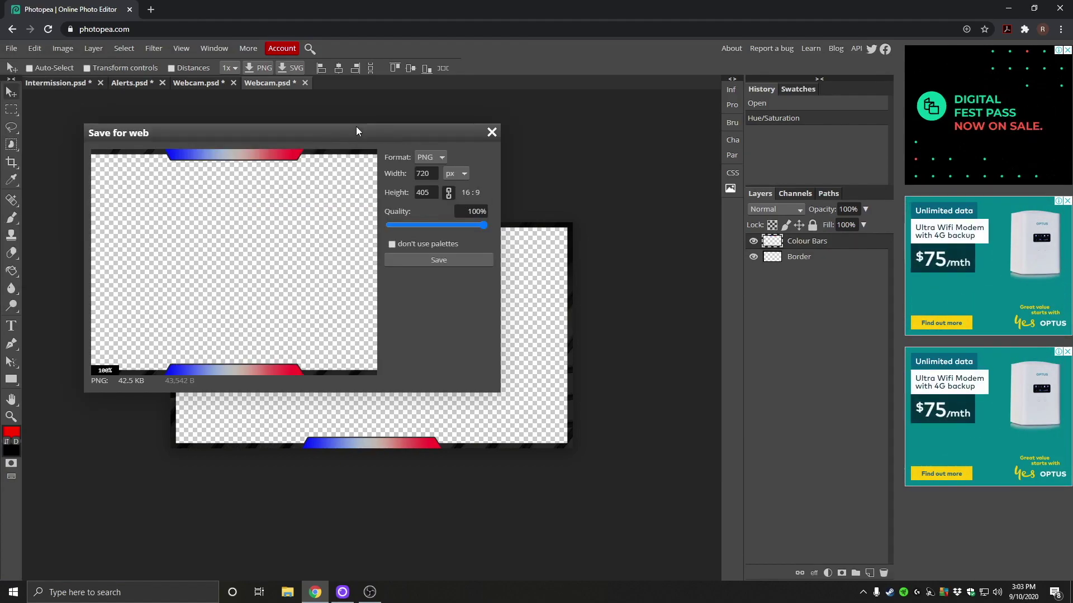
{"action": "left_click_drag", "start_coordinate": [357, 126], "coordinate": [529, 120]}
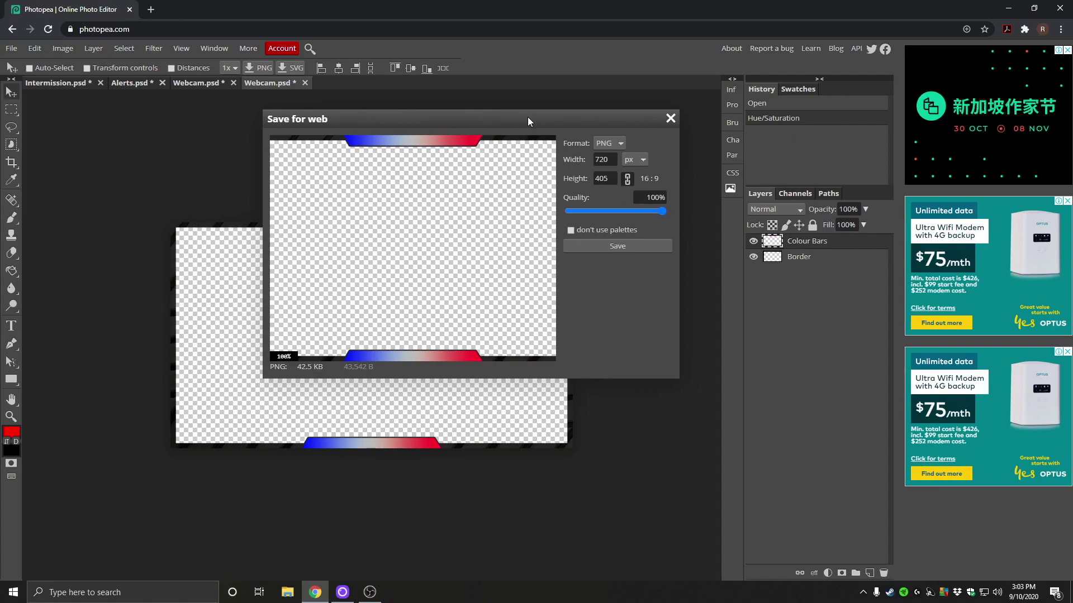
{"action": "left_click", "coordinate": [618, 246]}
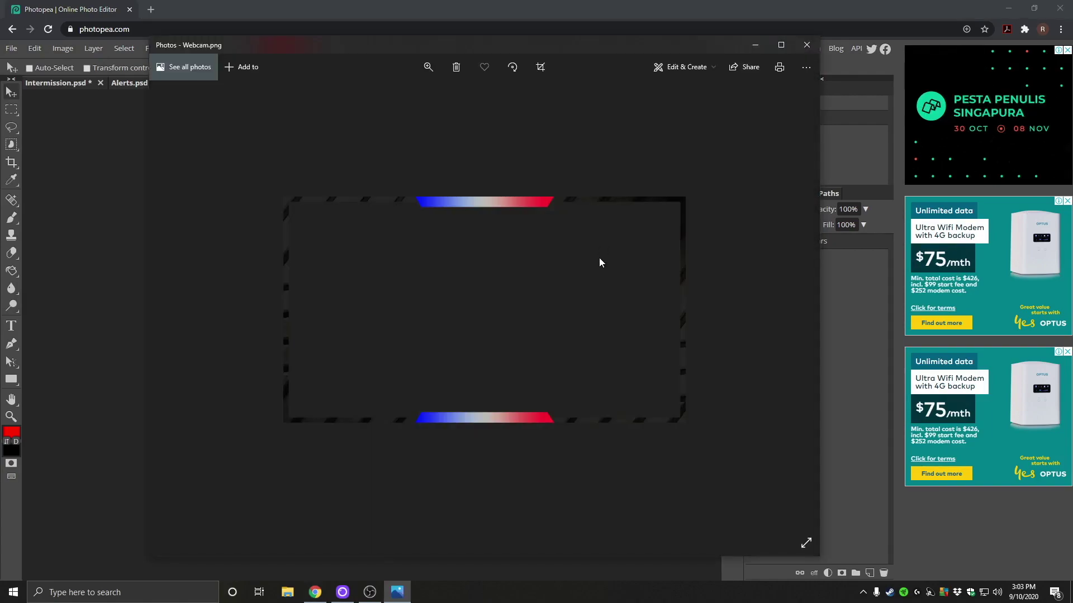